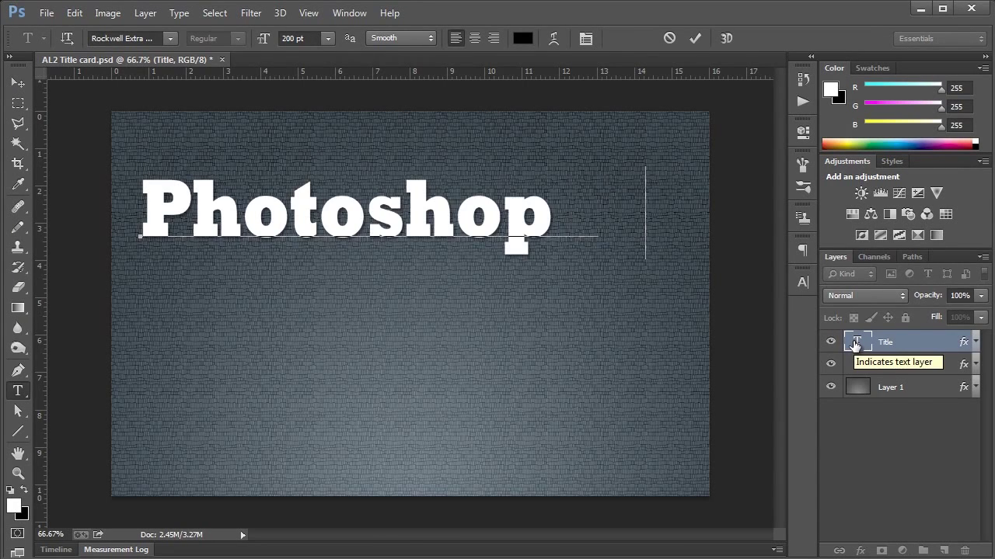
# Step: Enter the title 'Photoshop for the Scientist' on two lines
pyautogui.write('for')
pyautogui.press('Return')
pyautogui.write('the Scientist')
pyautogui.hotkey('ctrl', 'Return')
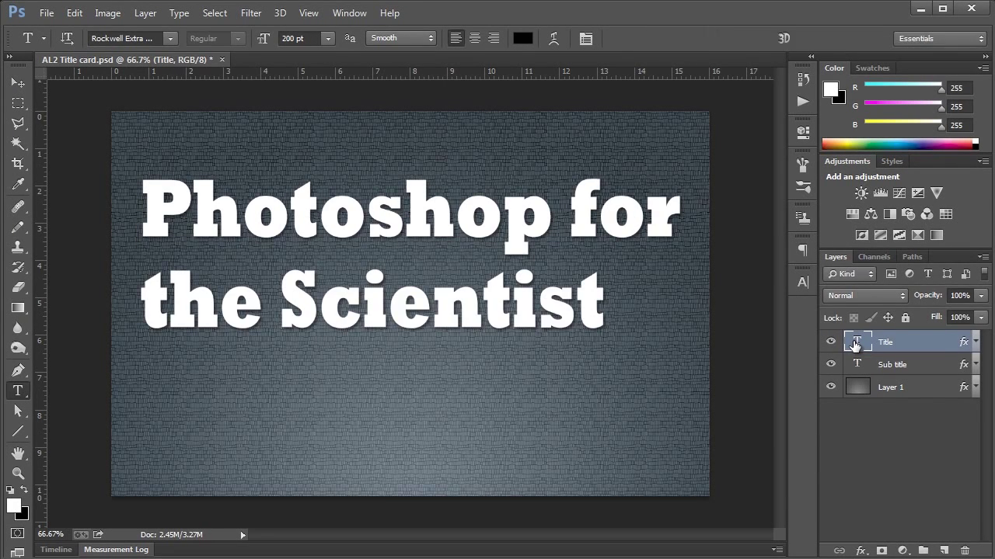
# Step: Set the subtitle to 'Advanced Lesson 2: Automating repetitive tasks.' over three lines
pyautogui.doubleClick(859, 365)
pyautogui.write('Advanced Les')
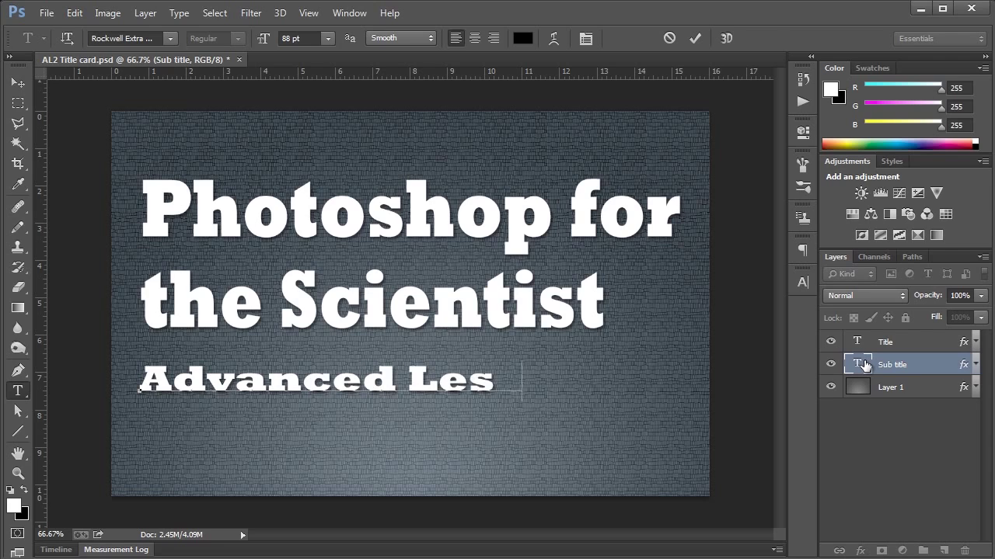
pyautogui.write('son 2:')
pyautogui.press('Return')
pyautogui.write('Automati')
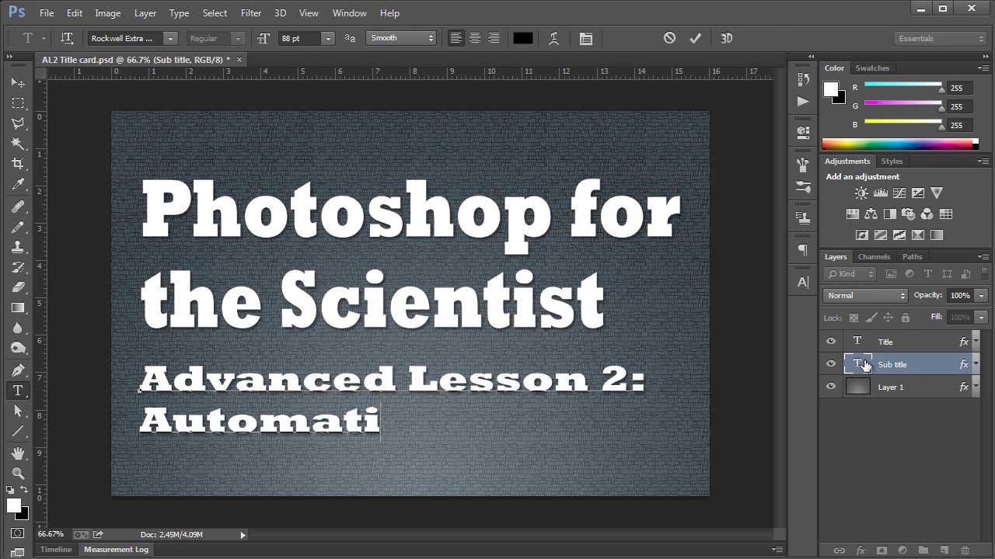
pyautogui.write('ng')
pyautogui.press('Return')
pyautogui.write('repetitive ta')
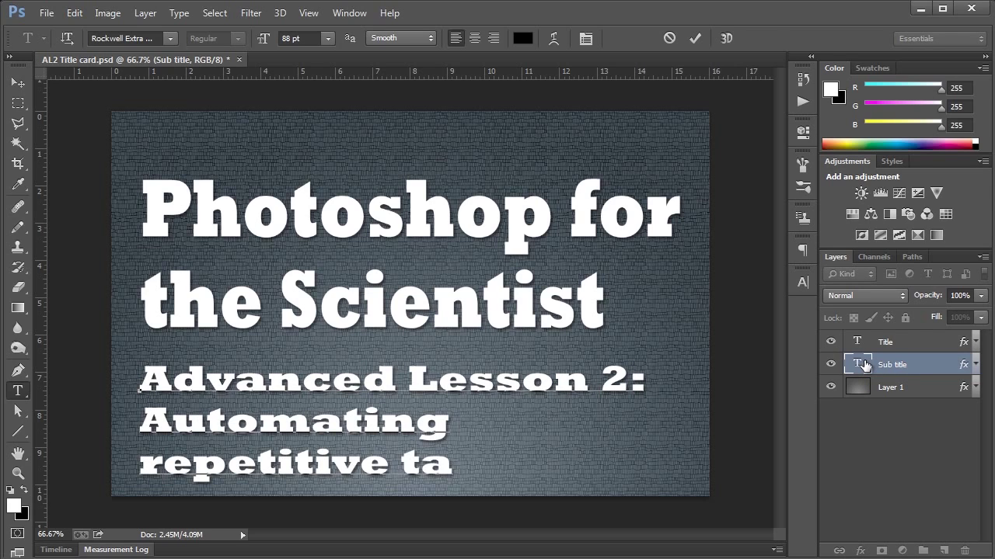
pyautogui.write('sks.')
pyautogui.hotkey('ctrl', 'Return')
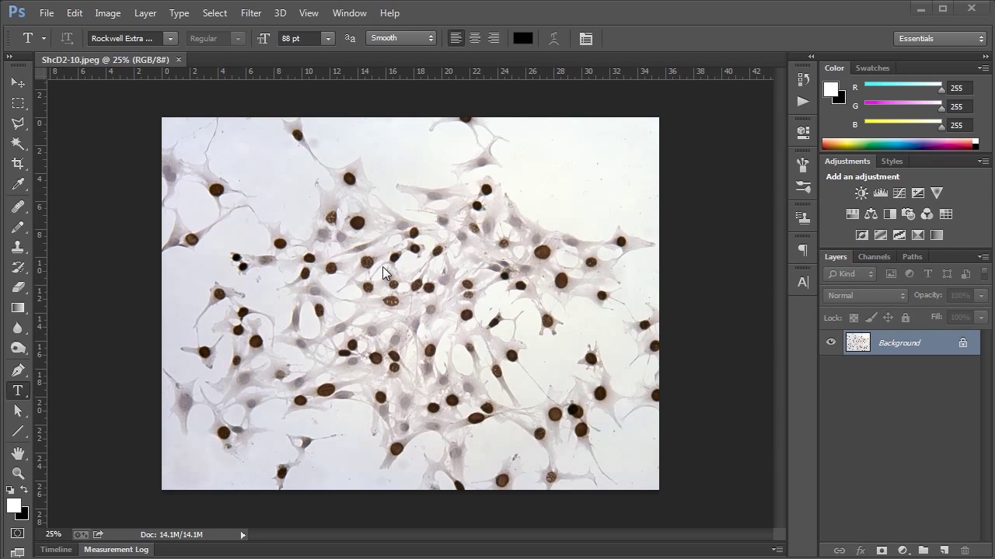
# Step: Show the Actions panel, add an action set named PFTS, and start a new action in it
pyautogui.click(349, 14)
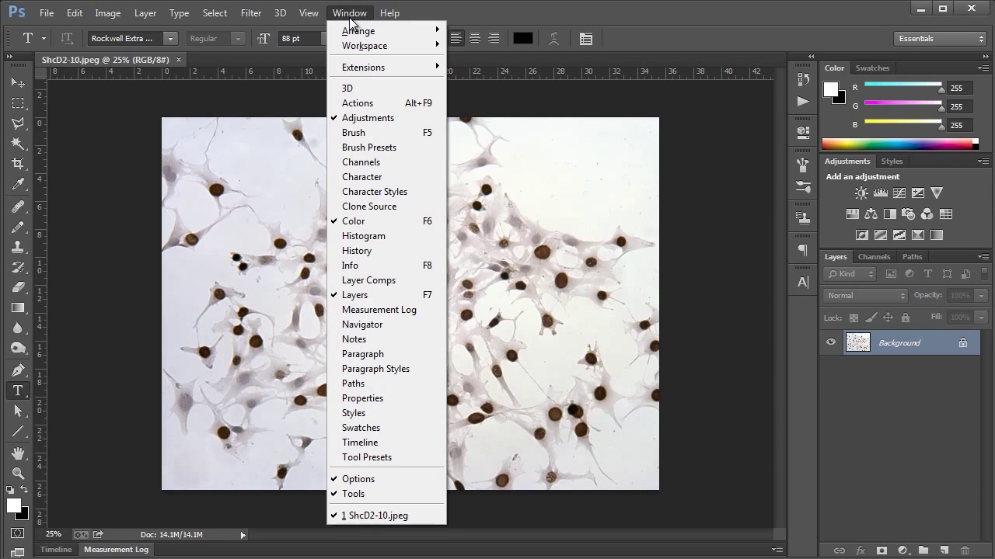
pyautogui.click(406, 108)
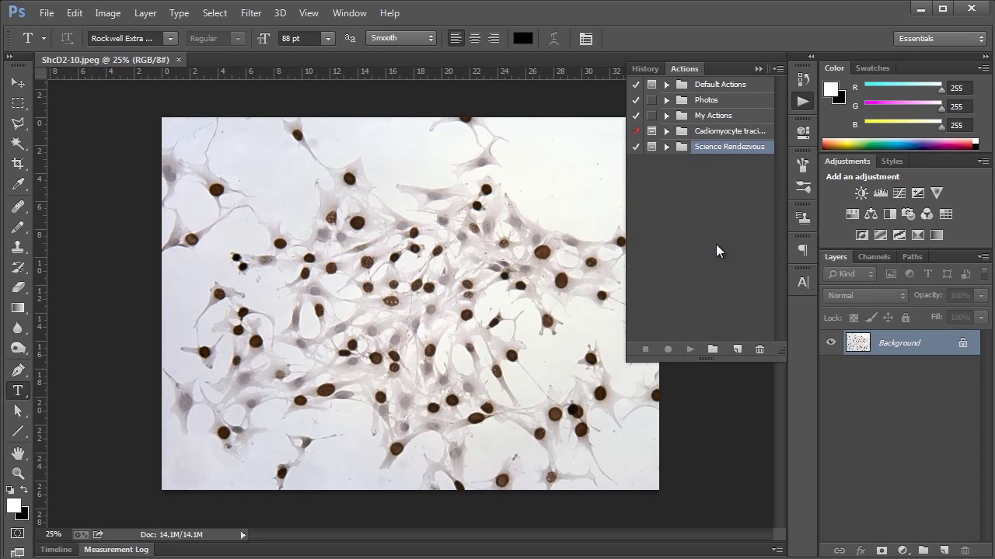
pyautogui.click(709, 349)
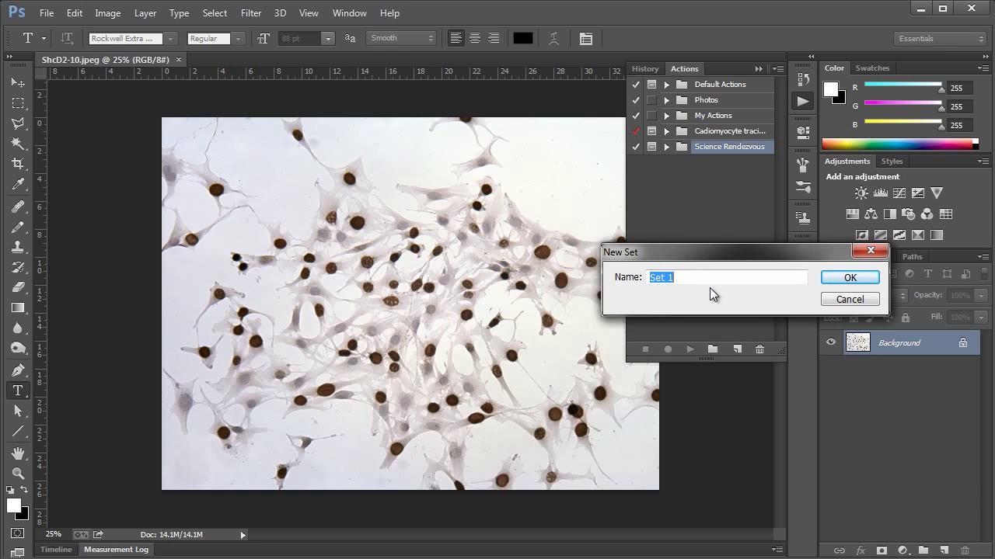
pyautogui.write('PFTS')
pyautogui.press('Return')
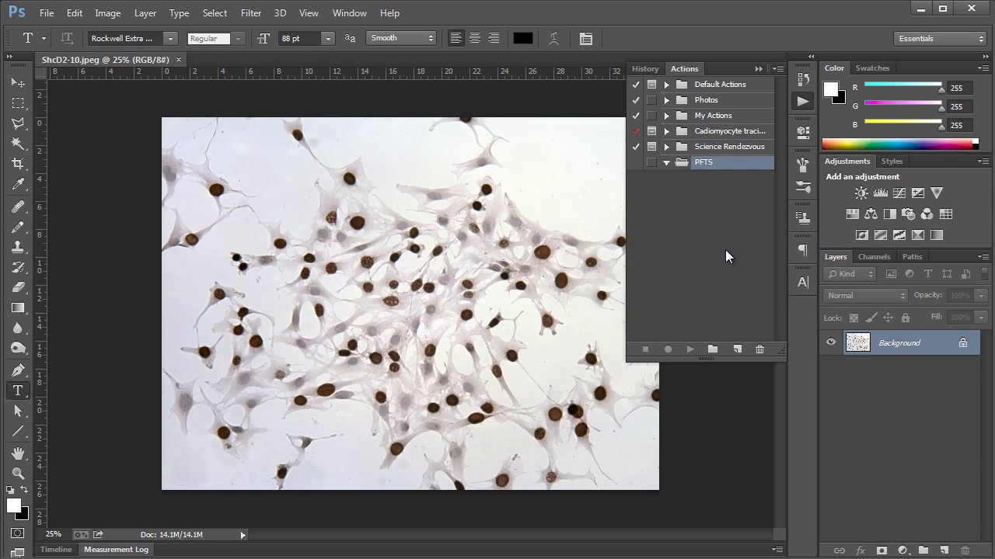
pyautogui.click(735, 352)
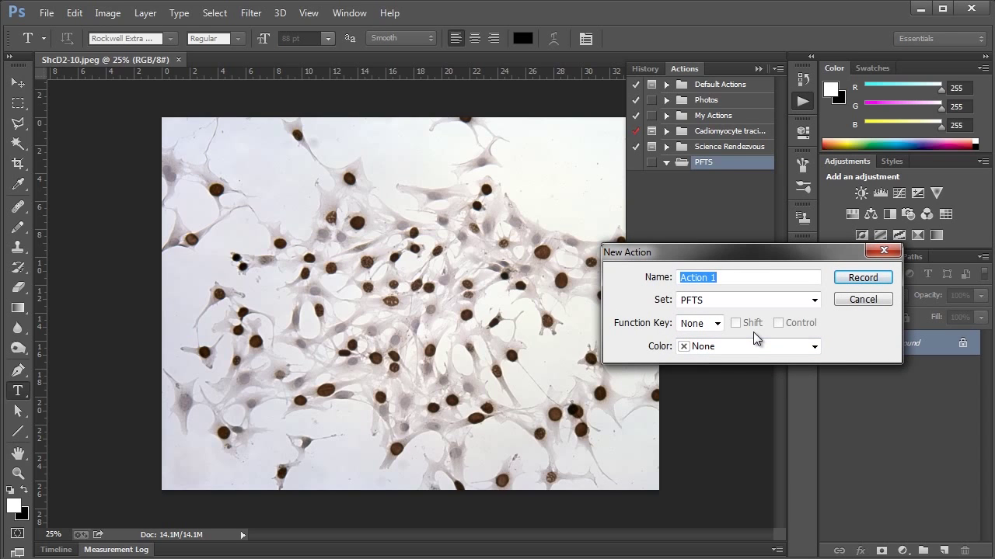
# Step: Name the new action 'Cell Counting' with Function Key None and begin recording
pyautogui.write('Cell Counting')
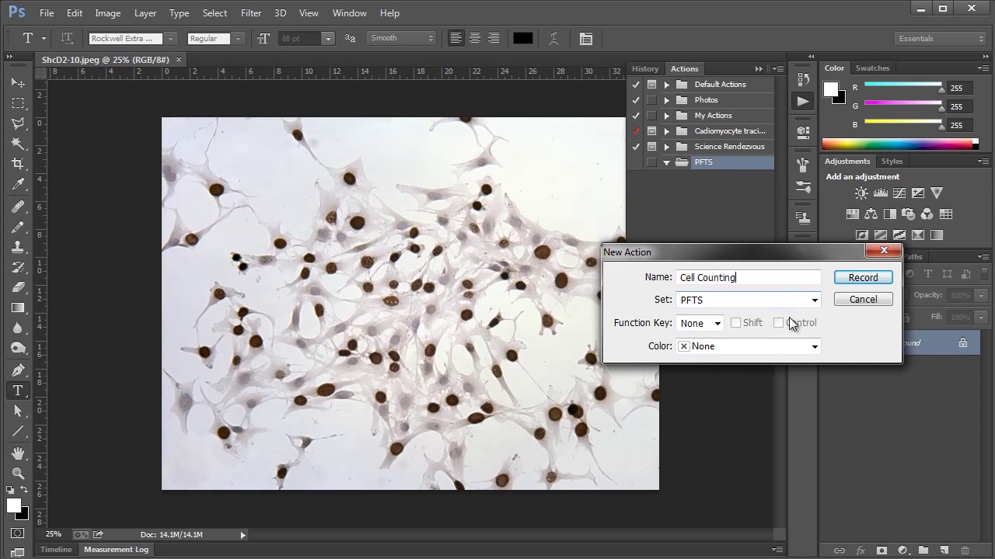
pyautogui.click(717, 324)
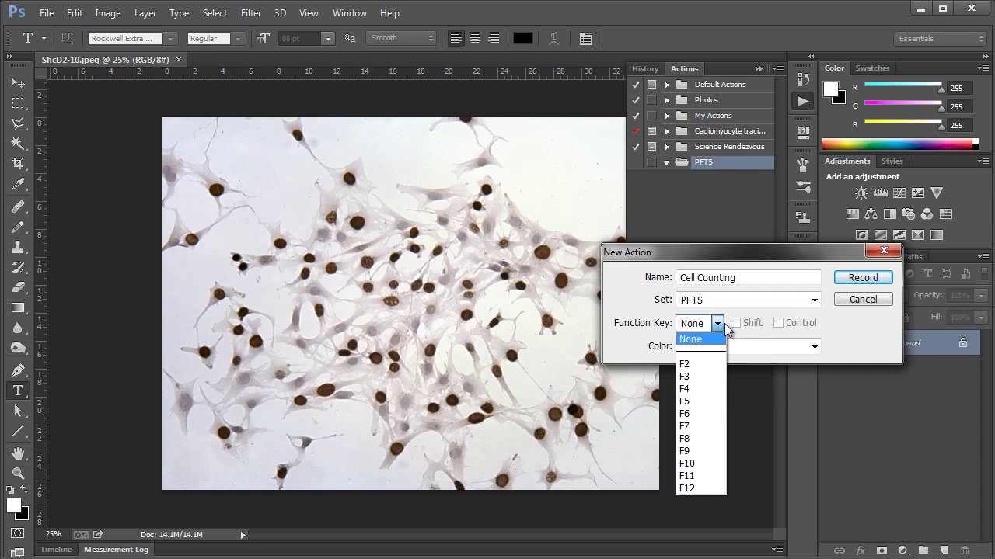
pyautogui.click(722, 324)
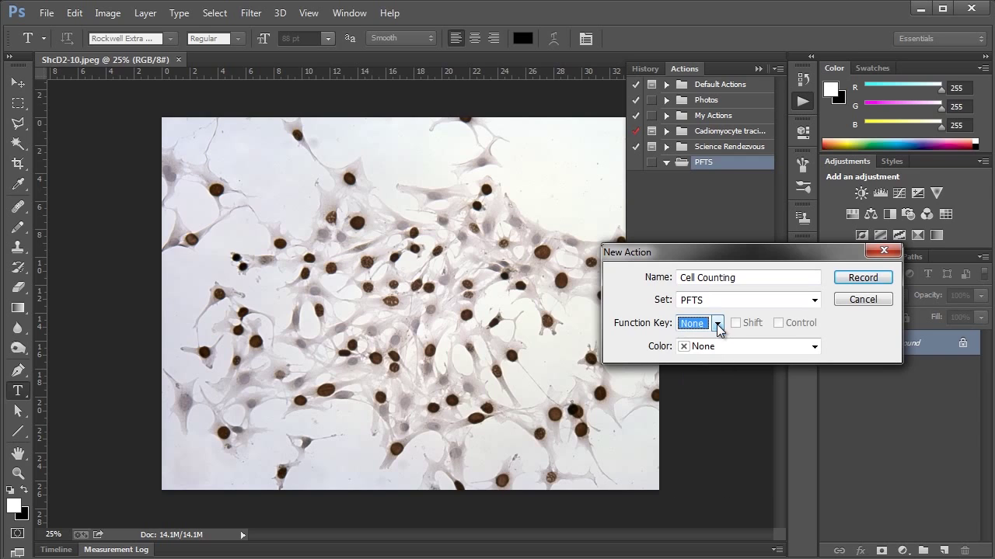
pyautogui.click(860, 280)
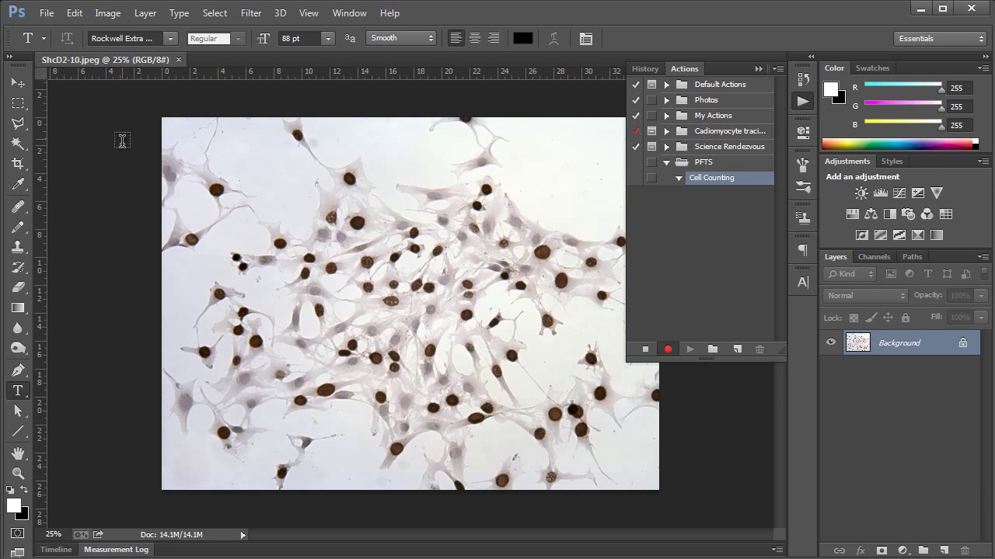
# Step: Combine Red and Blue channels with Add, offset 0, into a new channel
pyautogui.click(107, 13)
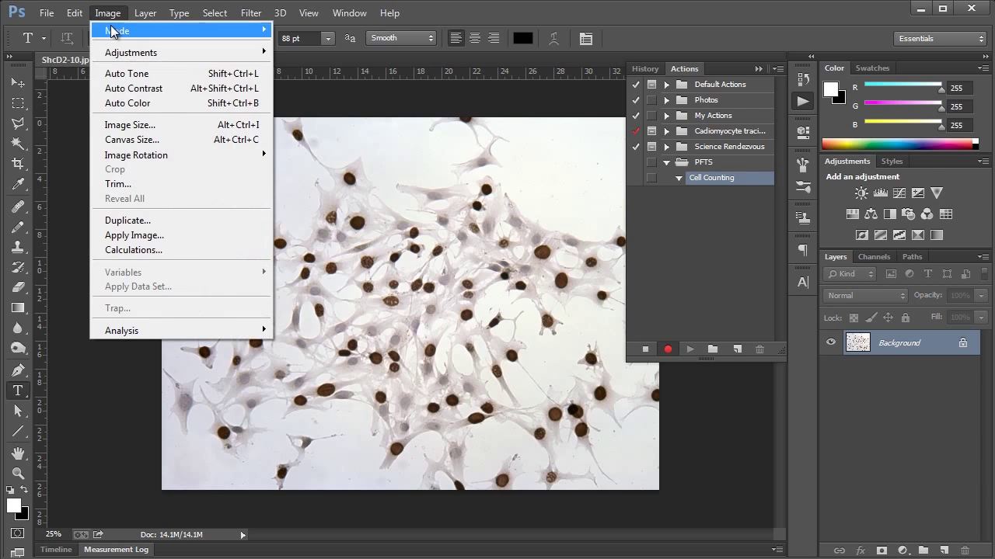
pyautogui.click(133, 250)
pyautogui.click(582, 162)
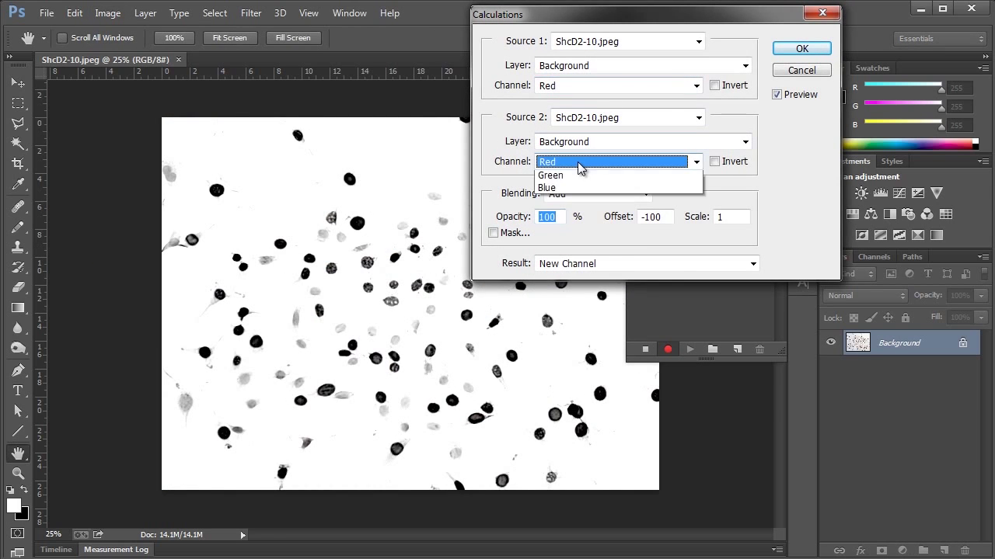
pyautogui.click(597, 218)
pyautogui.click(598, 219)
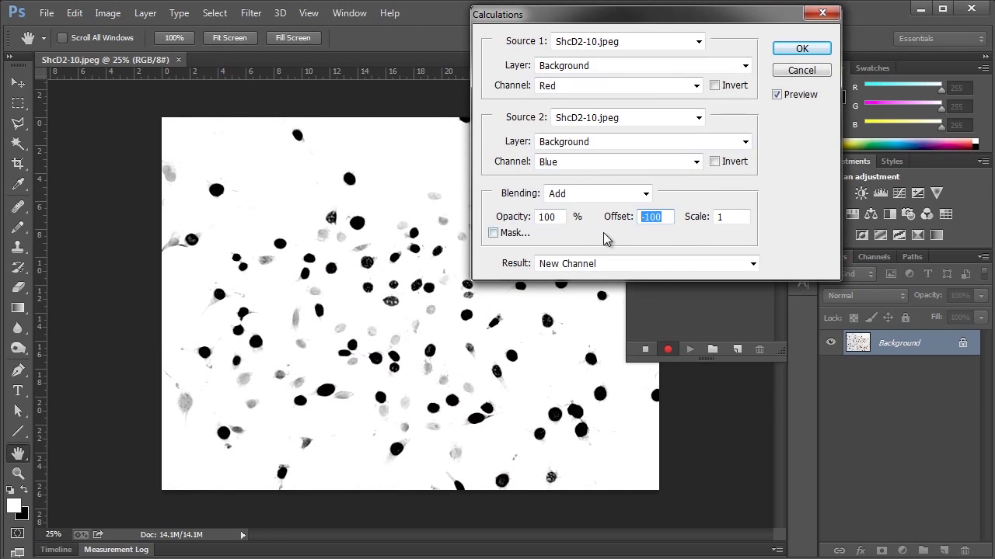
pyautogui.write('0')
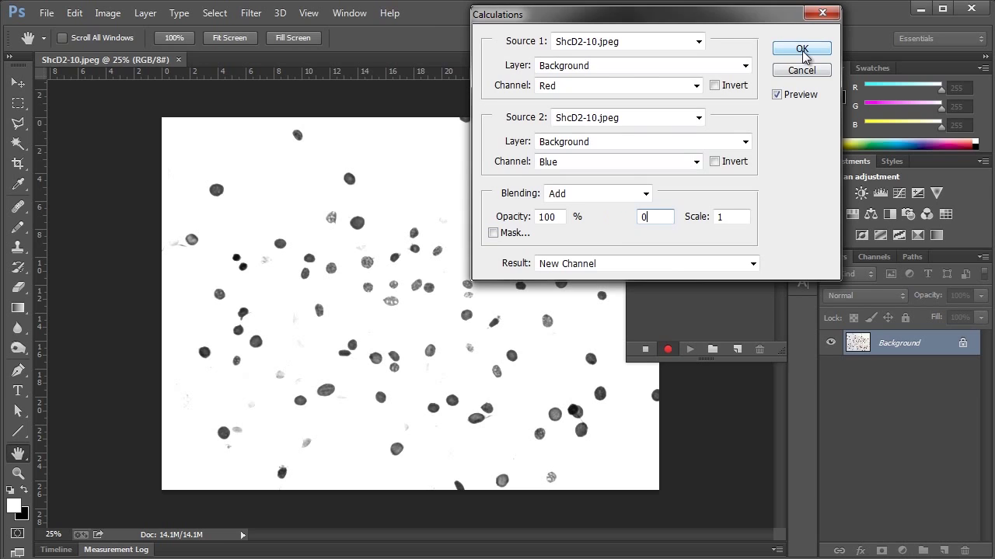
pyautogui.click(801, 48)
# Step: Threshold the new channel at level 230
pyautogui.click(122, 14)
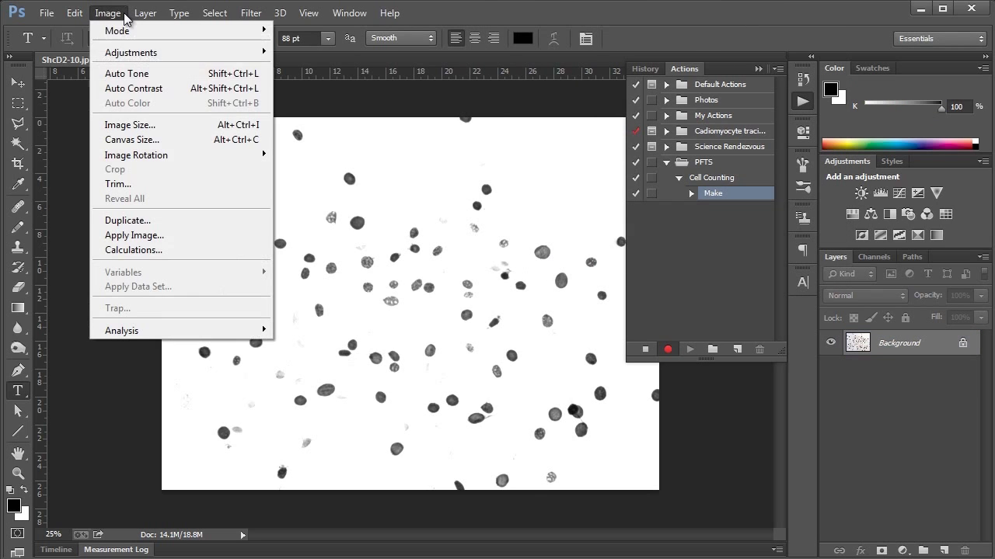
pyautogui.moveTo(152, 54)
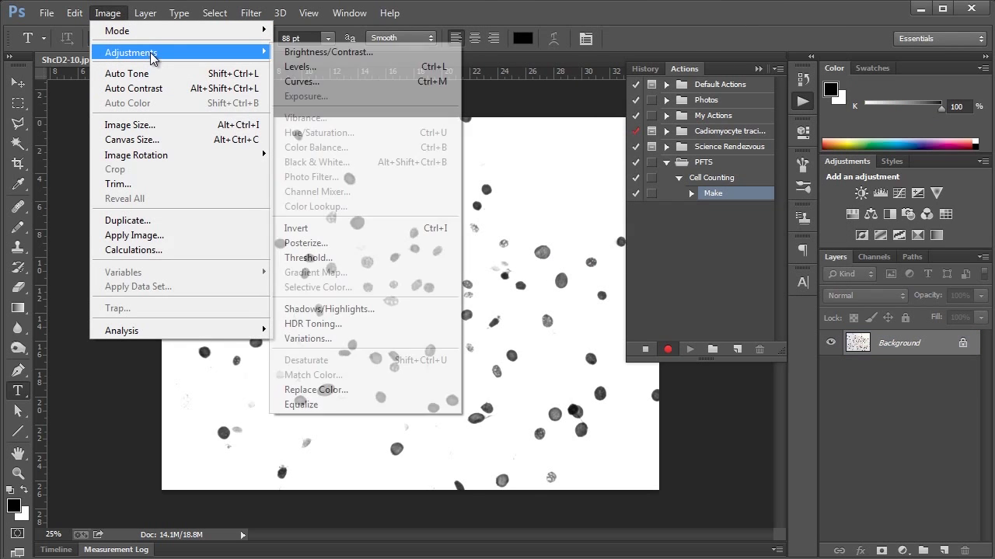
pyautogui.click(321, 257)
pyautogui.moveTo(759, 352); pyautogui.dragTo(838, 356)
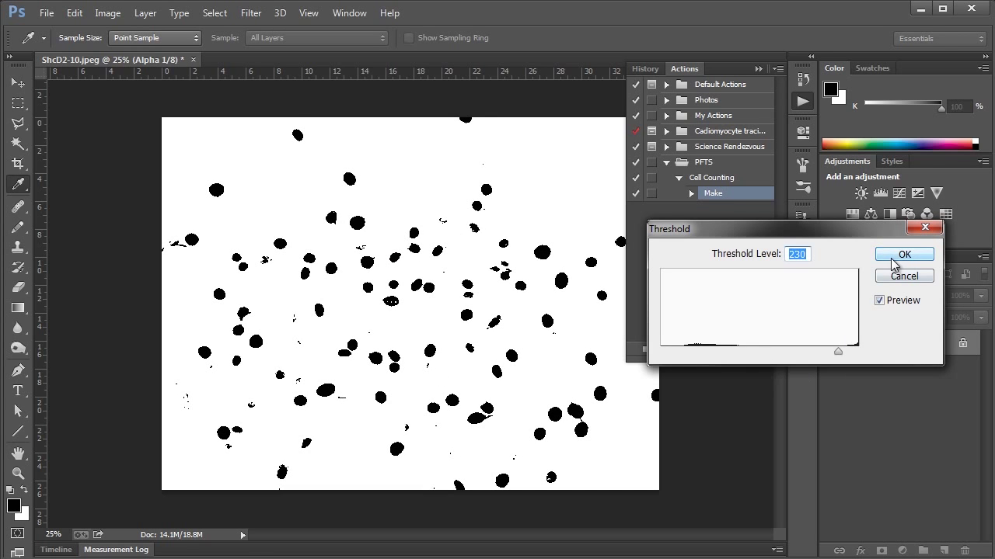
pyautogui.click(904, 254)
pyautogui.press('t')
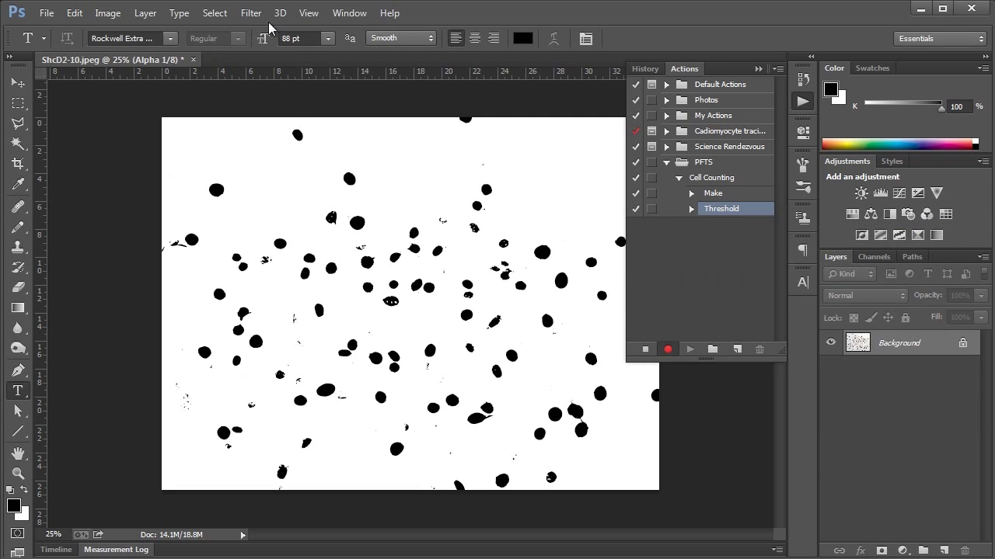
# Step: Smooth the channel with a Median filter of radius 10
pyautogui.click(260, 17)
pyautogui.moveTo(264, 216)
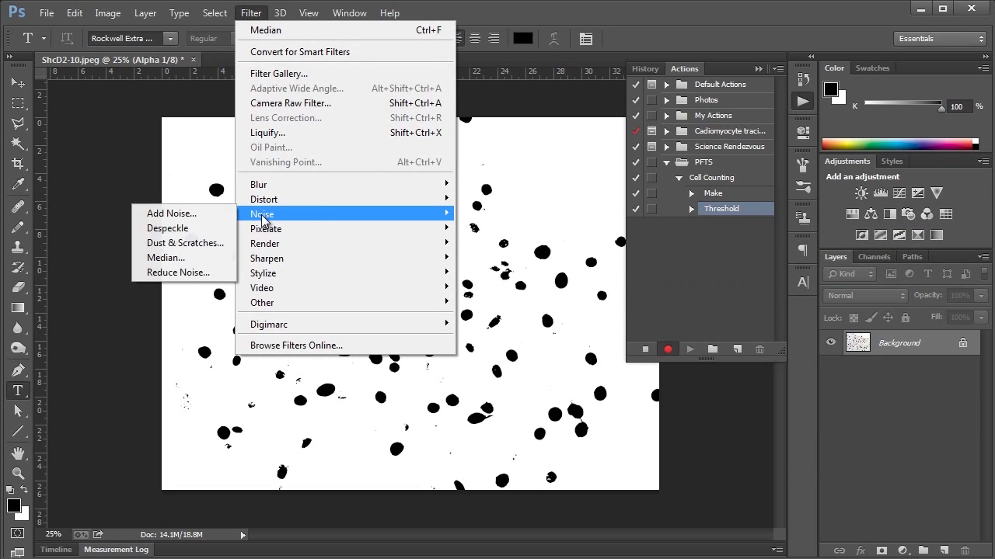
pyautogui.click(183, 257)
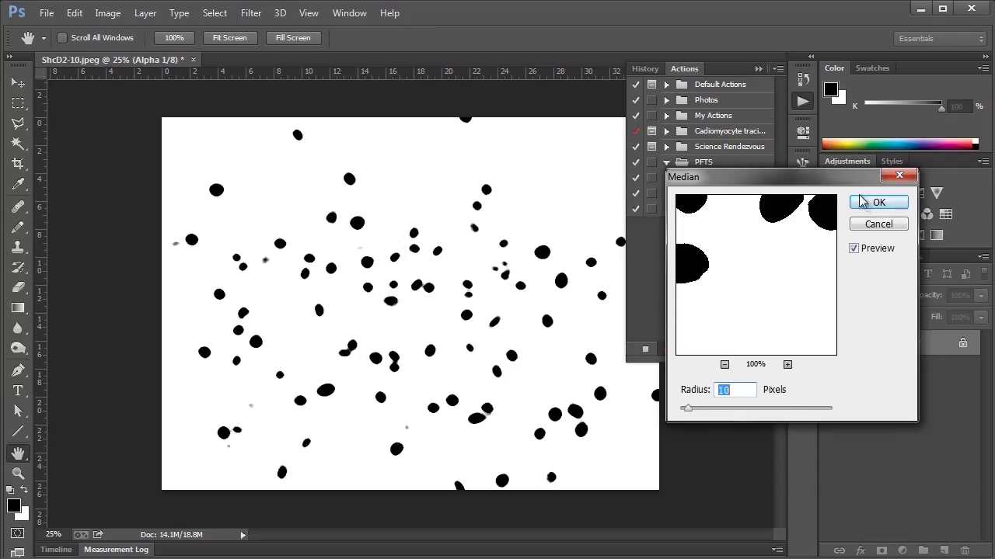
pyautogui.click(863, 206)
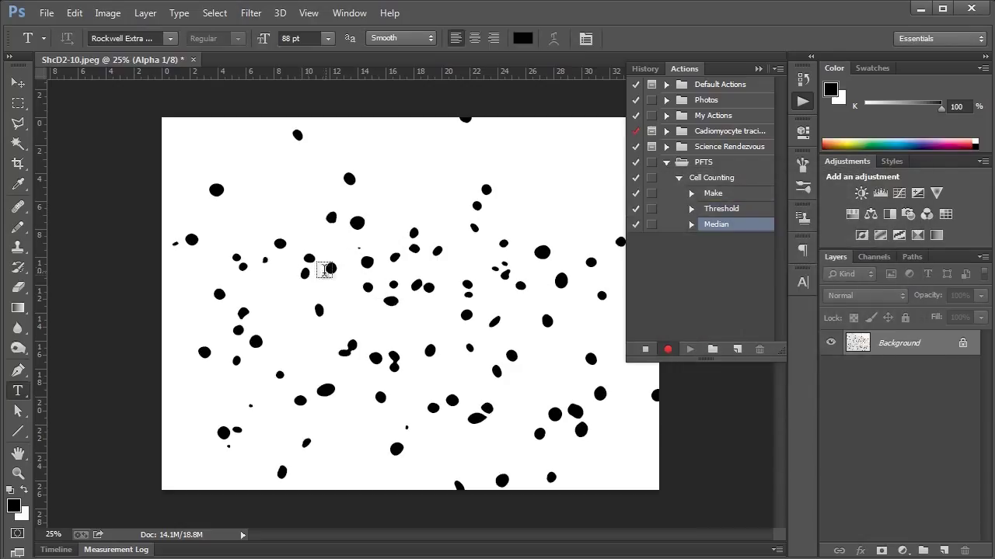
# Step: Rename the Alpha 1 channel to BrdU+
pyautogui.click(871, 263)
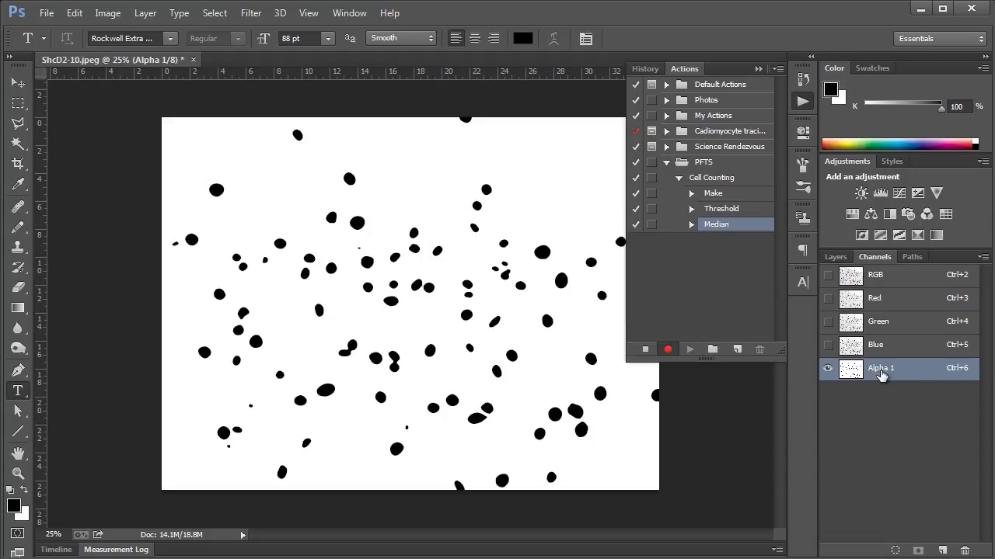
pyautogui.doubleClick(881, 369)
pyautogui.write('BrdU+')
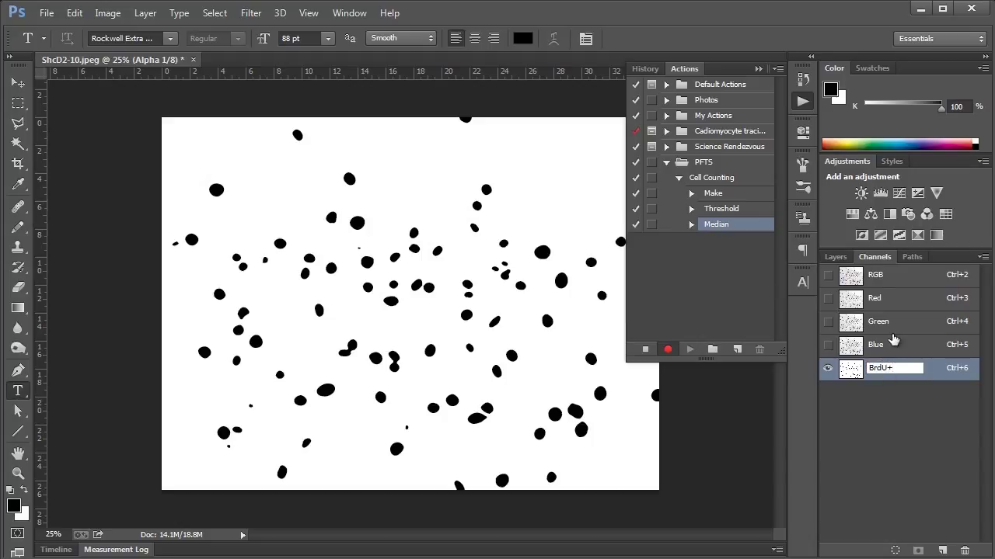
pyautogui.press('Return')
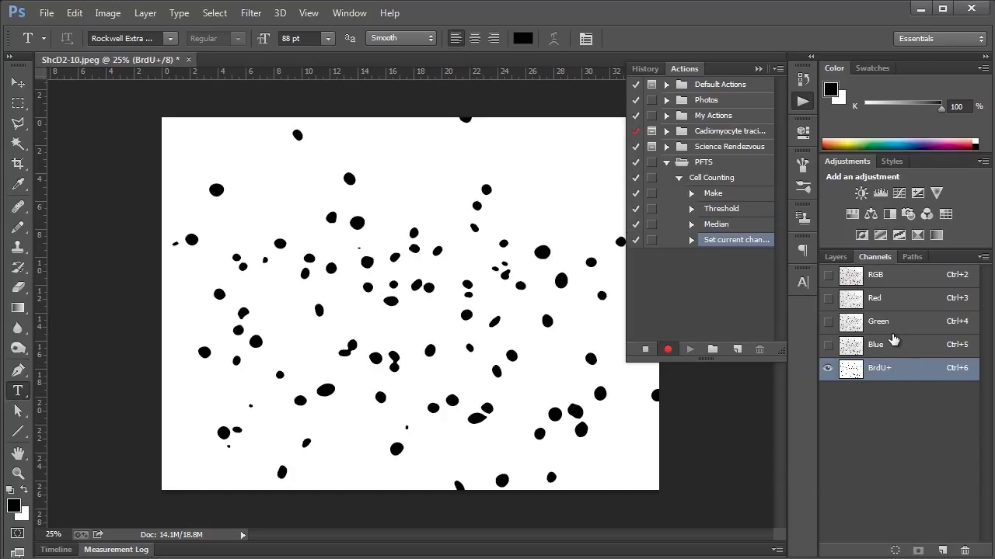
# Step: From the RGB composite, calculate Red + Blue with Add and offset -100 into a new channel
pyautogui.click(895, 281)
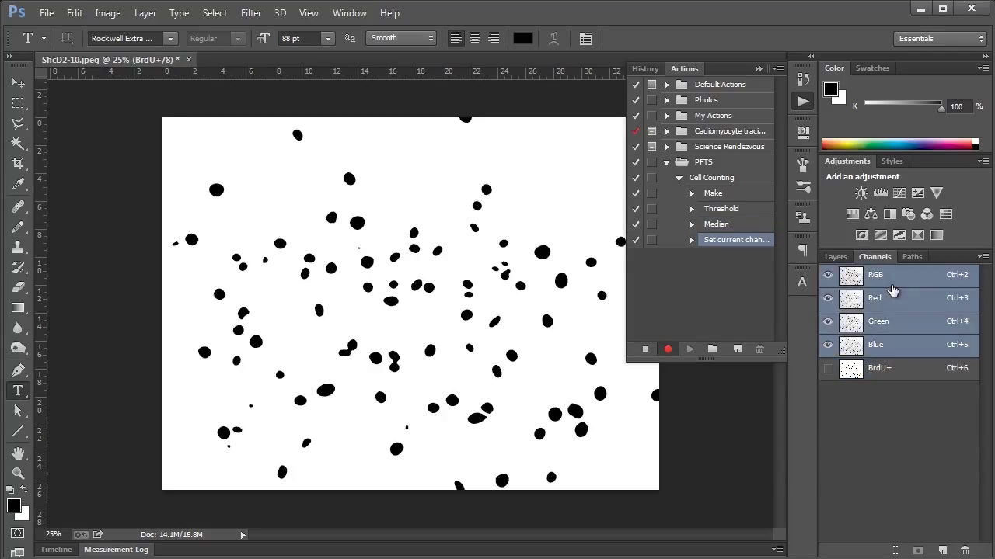
pyautogui.click(108, 13)
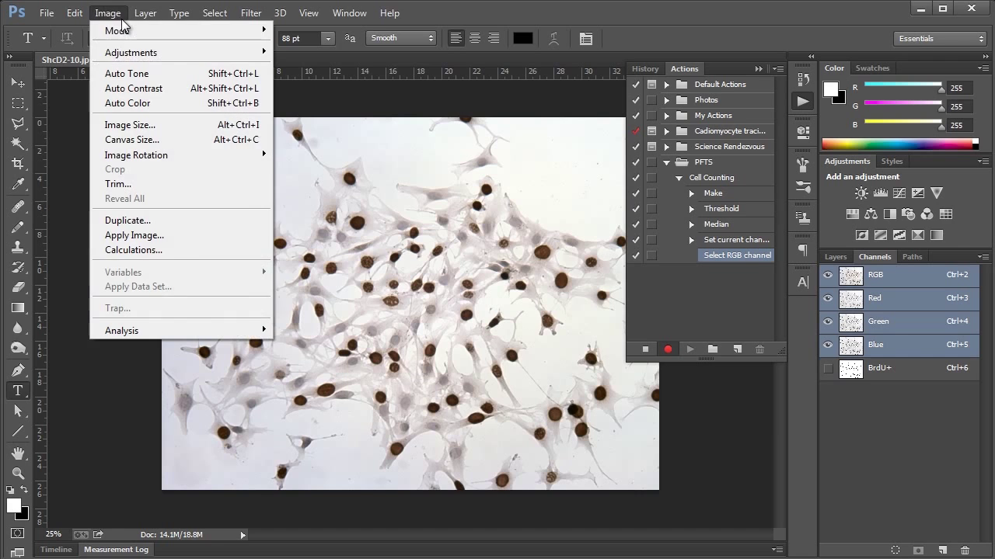
pyautogui.moveTo(124, 51)
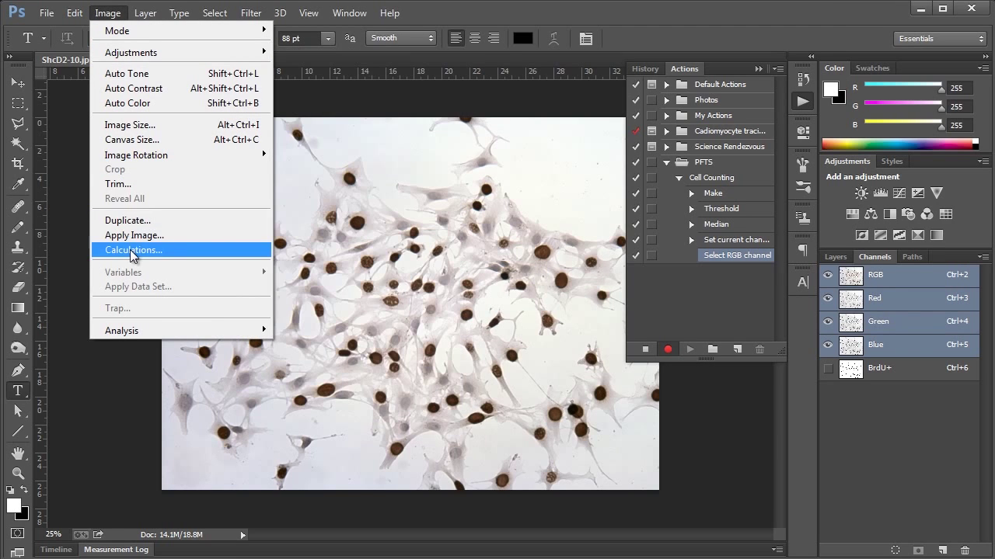
pyautogui.click(133, 249)
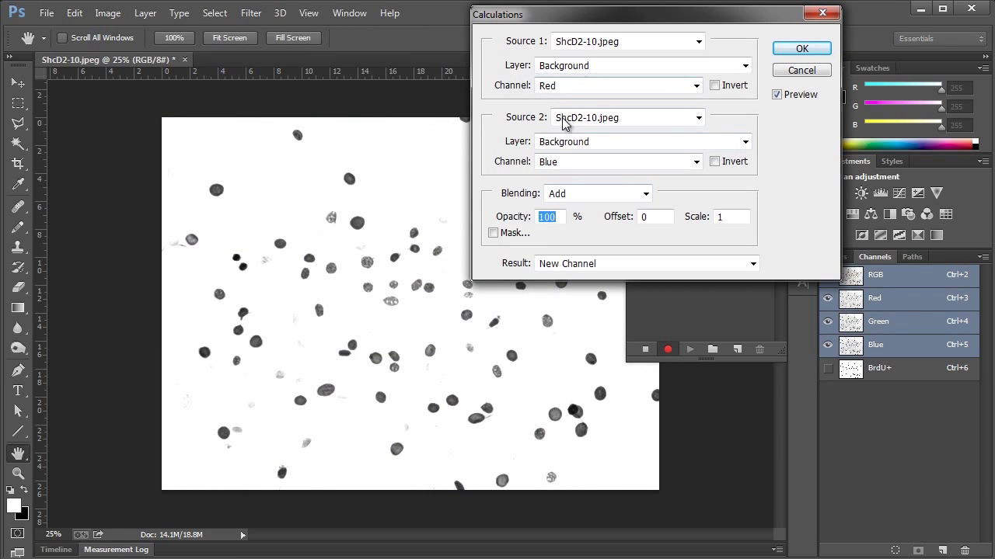
pyautogui.press('Tab')
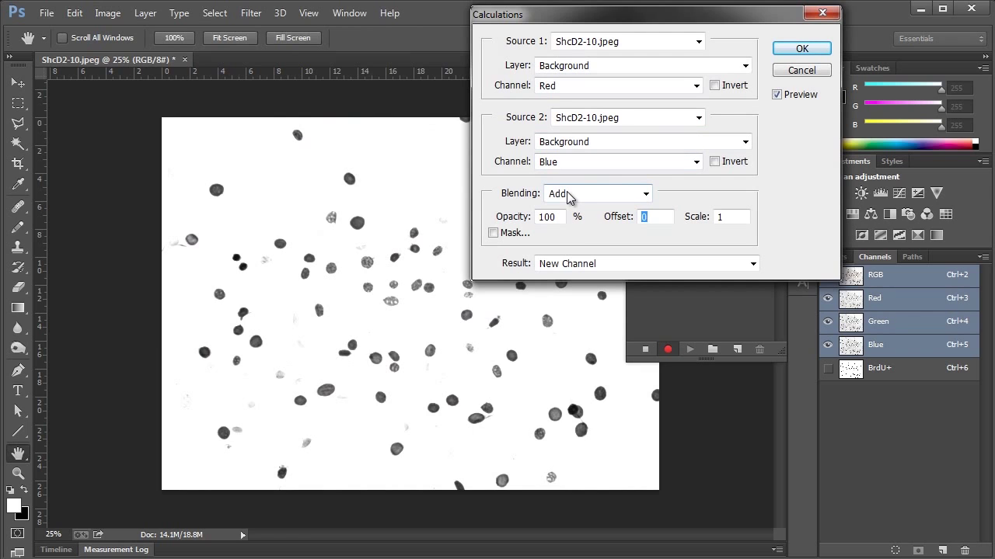
pyautogui.write('-100')
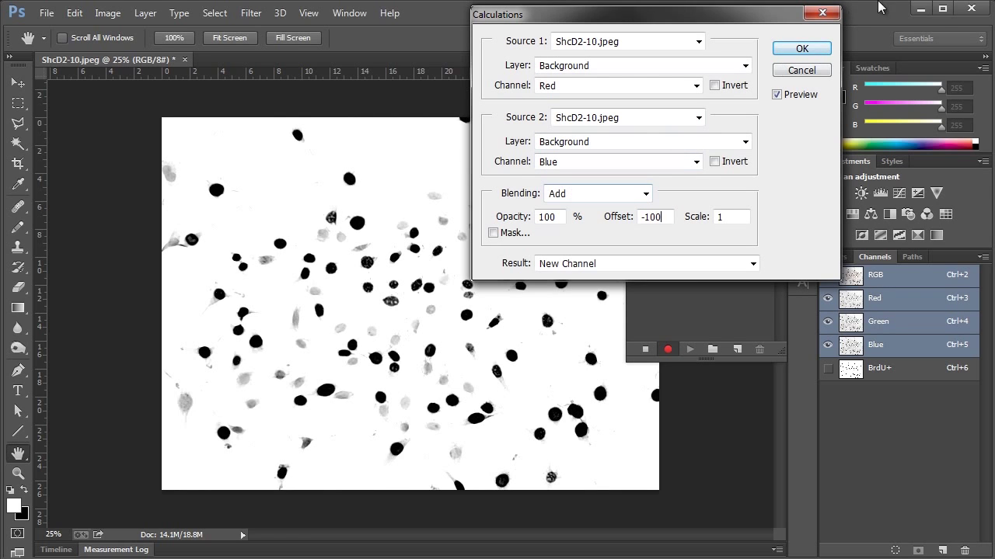
pyautogui.click(804, 50)
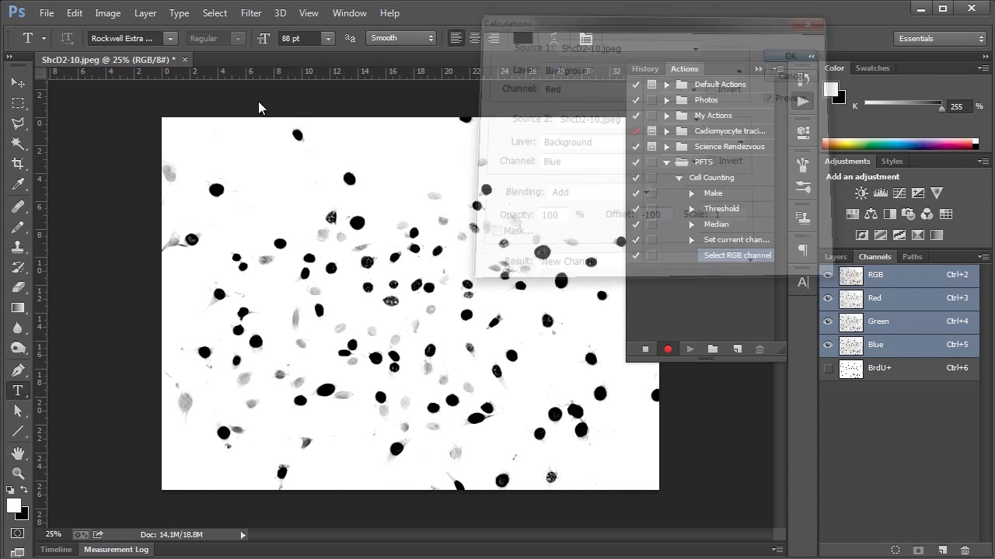
# Step: Threshold the new channel so nuclei turn black, then reapply the Median filter
pyautogui.click(118, 15)
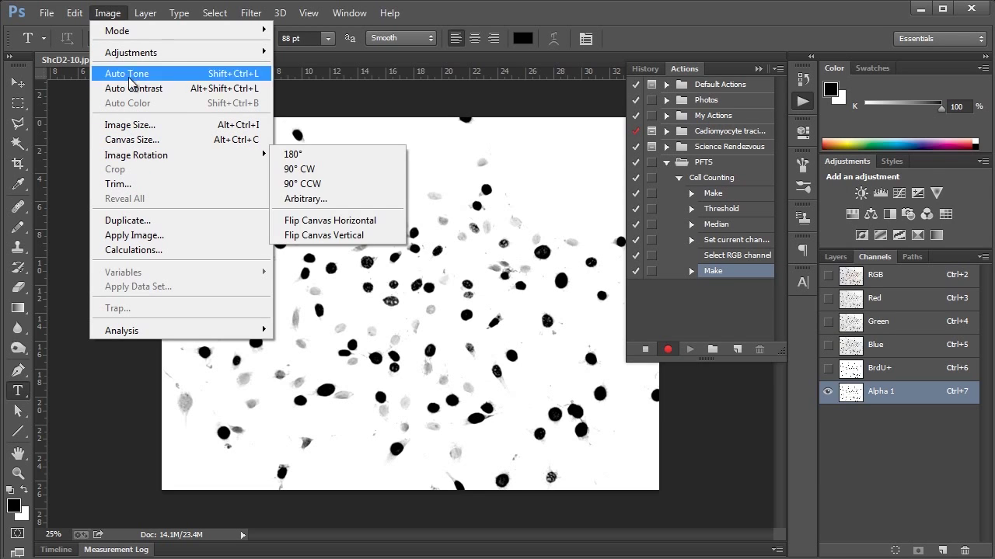
pyautogui.moveTo(152, 56)
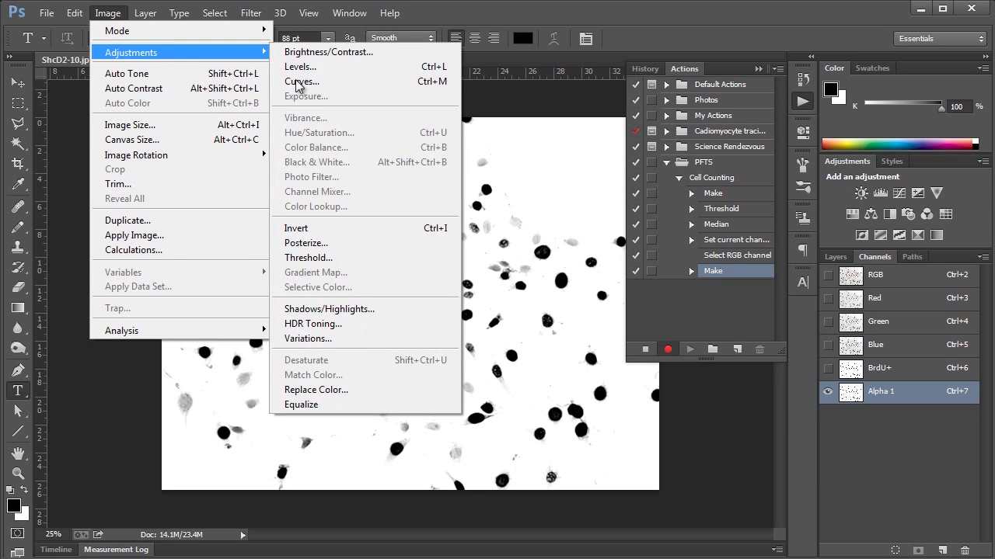
pyautogui.click(318, 254)
pyautogui.moveTo(760, 354); pyautogui.dragTo(825, 357)
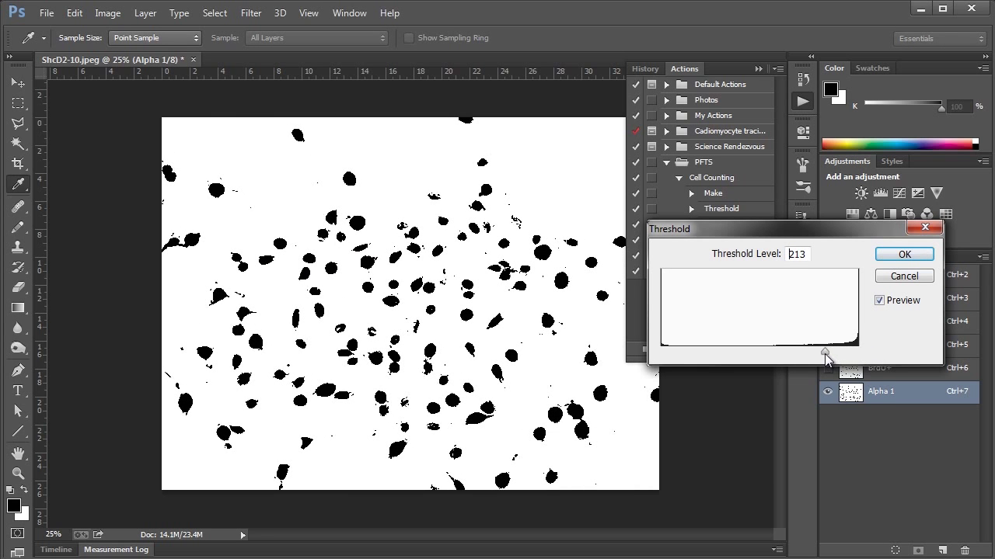
pyautogui.click(903, 254)
pyautogui.click(241, 7)
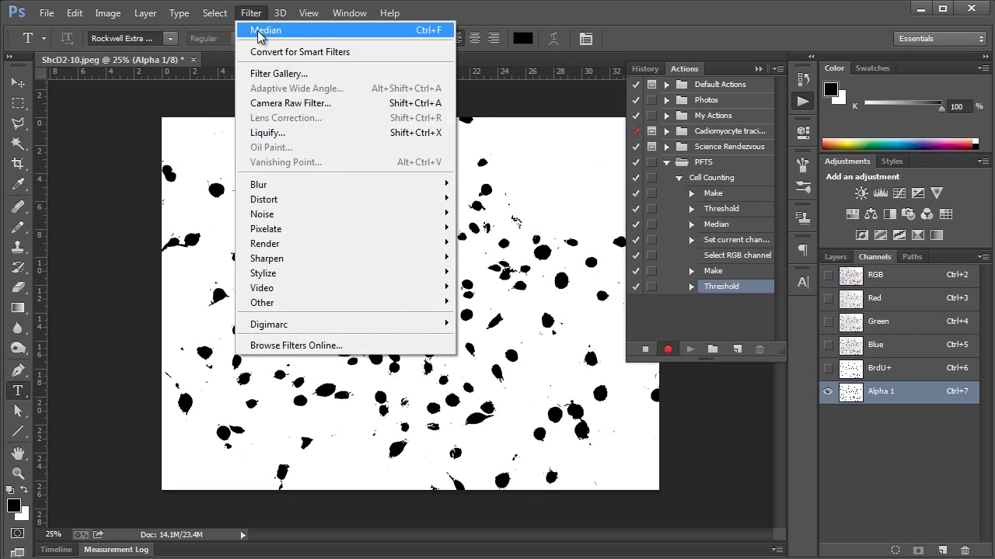
pyautogui.click(263, 28)
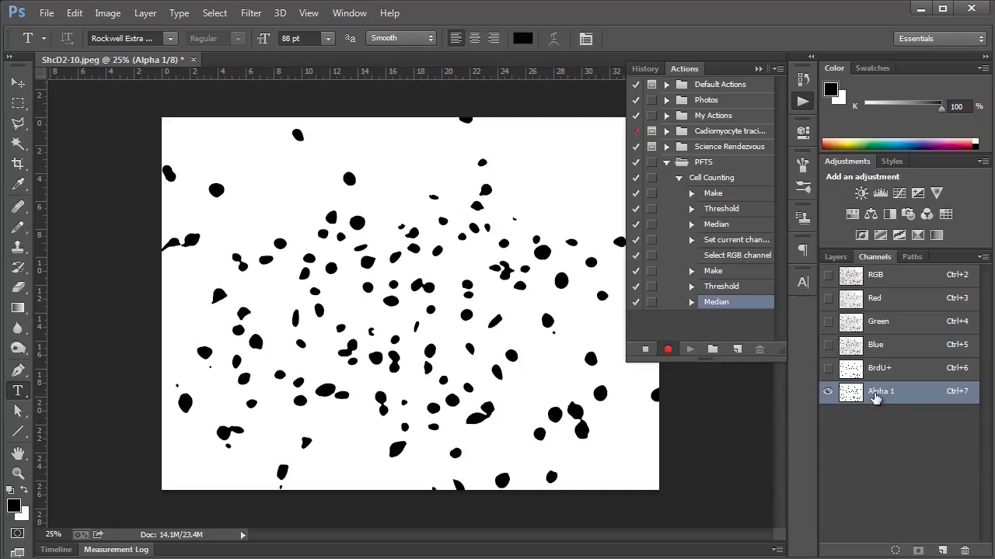
# Step: Rename the new channel to Total Cells and stop recording
pyautogui.doubleClick(875, 395)
pyautogui.write('Total Cells')
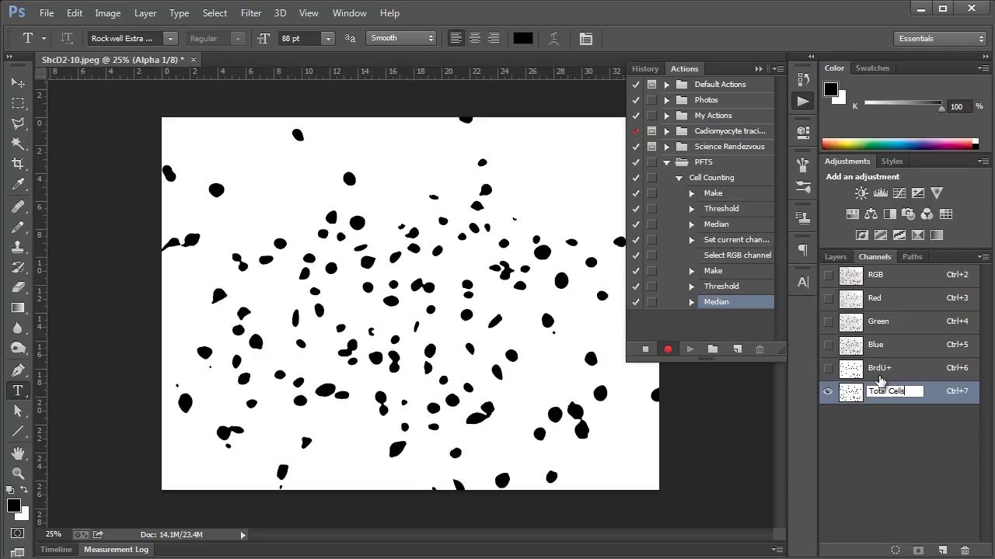
pyautogui.press('Return')
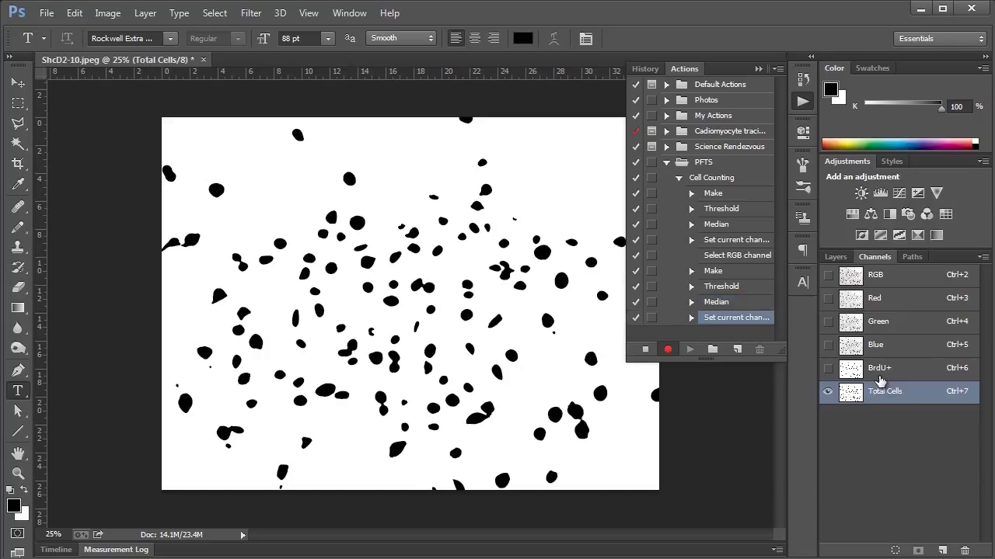
pyautogui.click(645, 350)
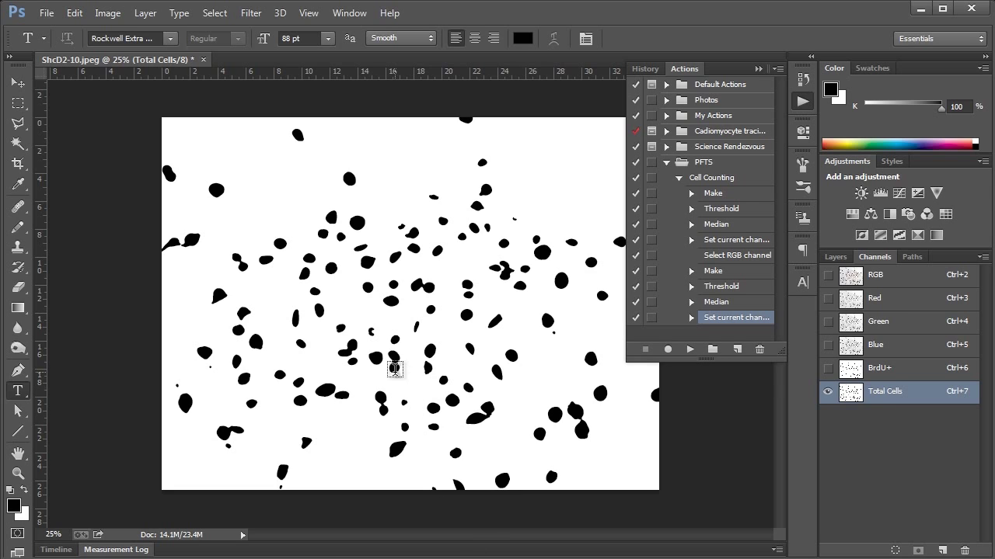
# Step: Overlay the BrdU+ channel as red nuclei on the RGB composite, toggling it to compare
pyautogui.click(880, 279)
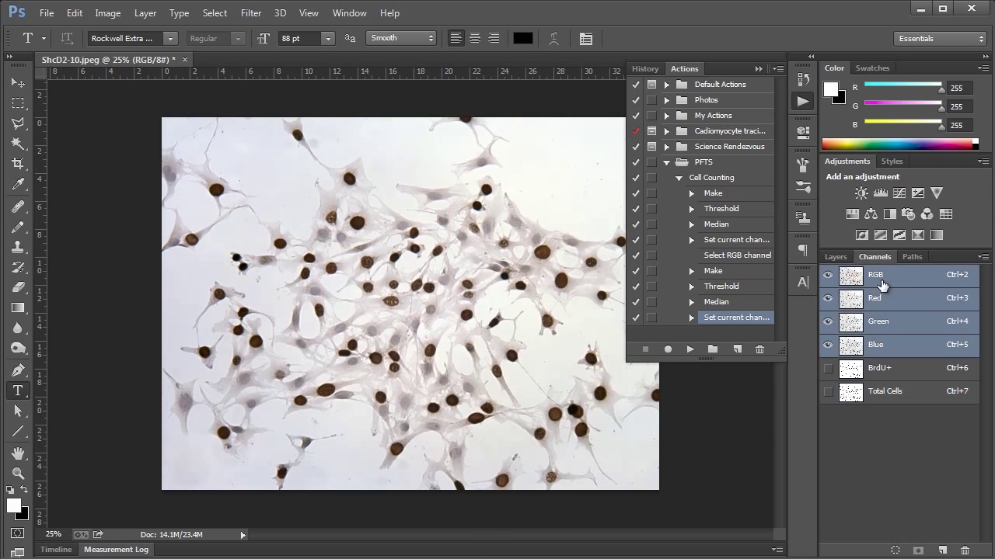
pyautogui.click(828, 369)
pyautogui.click(828, 369)
pyautogui.click(828, 369)
pyautogui.click(829, 369)
pyautogui.click(828, 369)
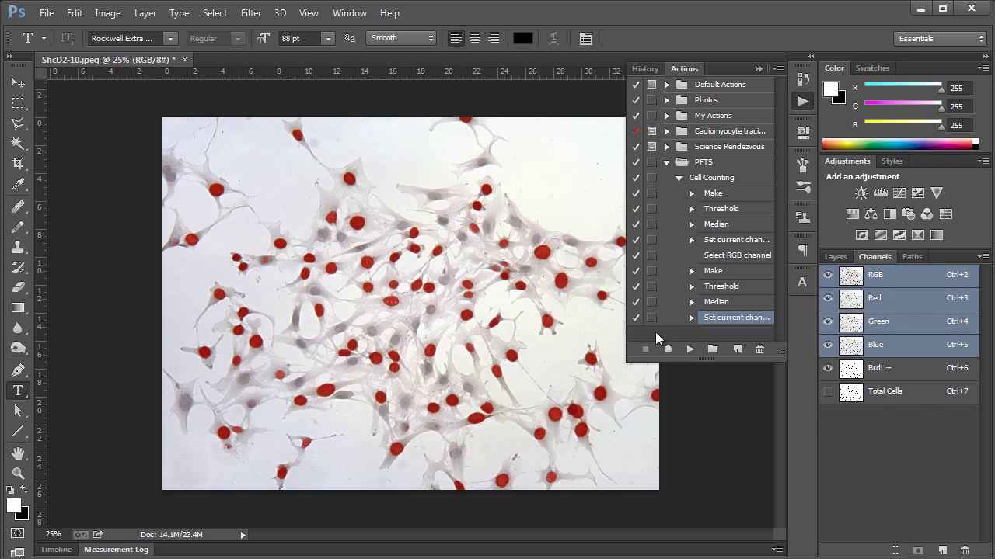
pyautogui.click(777, 69)
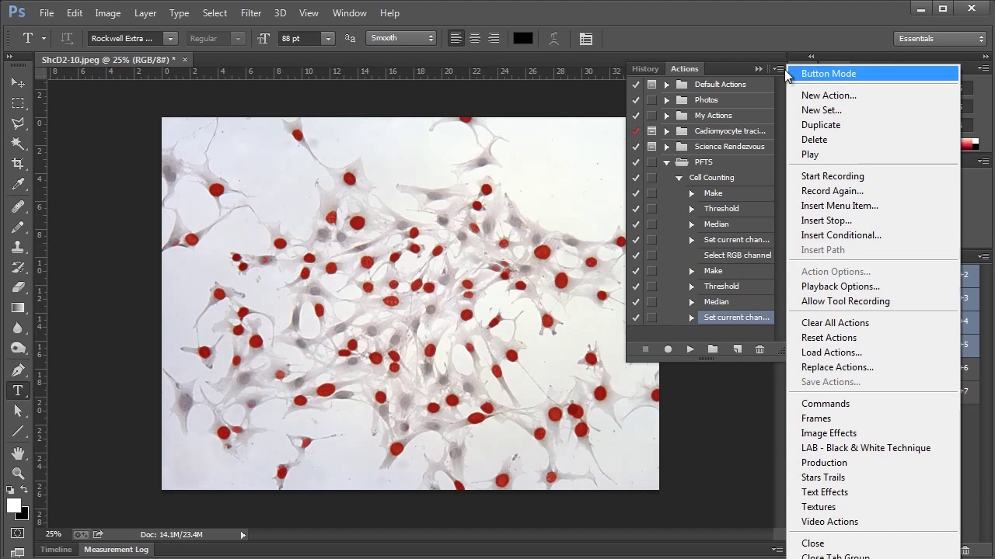
# Step: Insert a Stop step with the message 'Check Tracing' at the end of Cell Counting
pyautogui.click(869, 222)
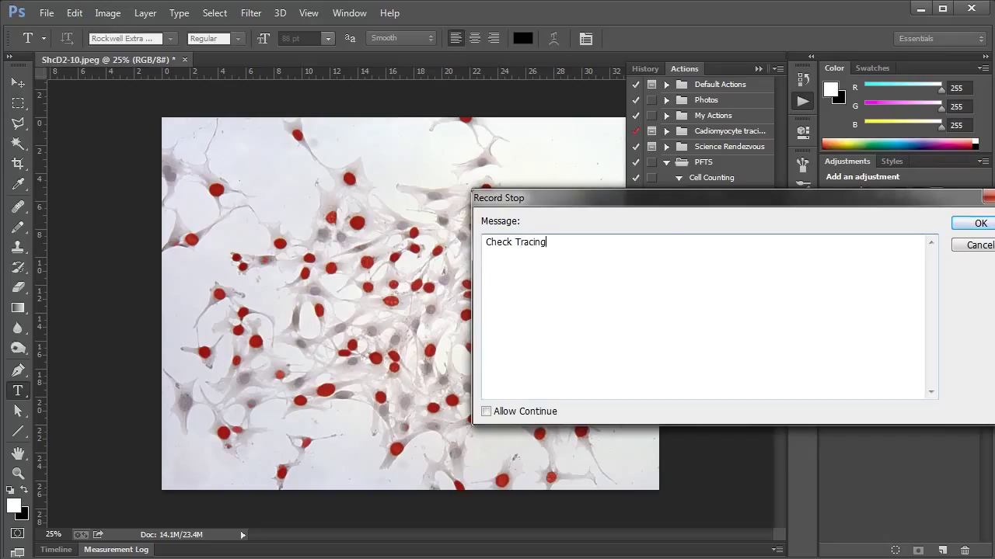
pyautogui.click(980, 224)
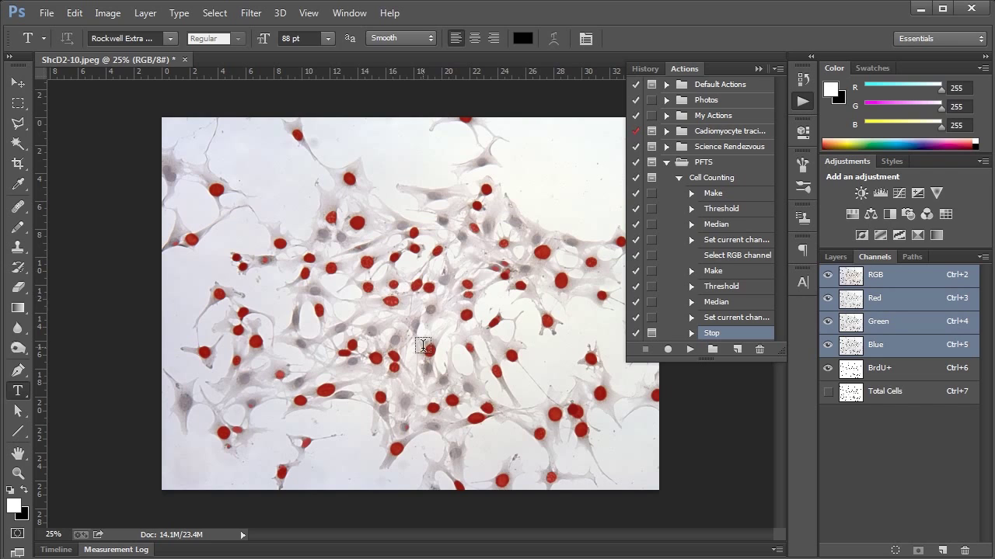
# Step: Touch up the BrdU+ and Total Cells tracings with the Pencil, ending with Total Cells overlaid on RGB
pyautogui.click(17, 227)
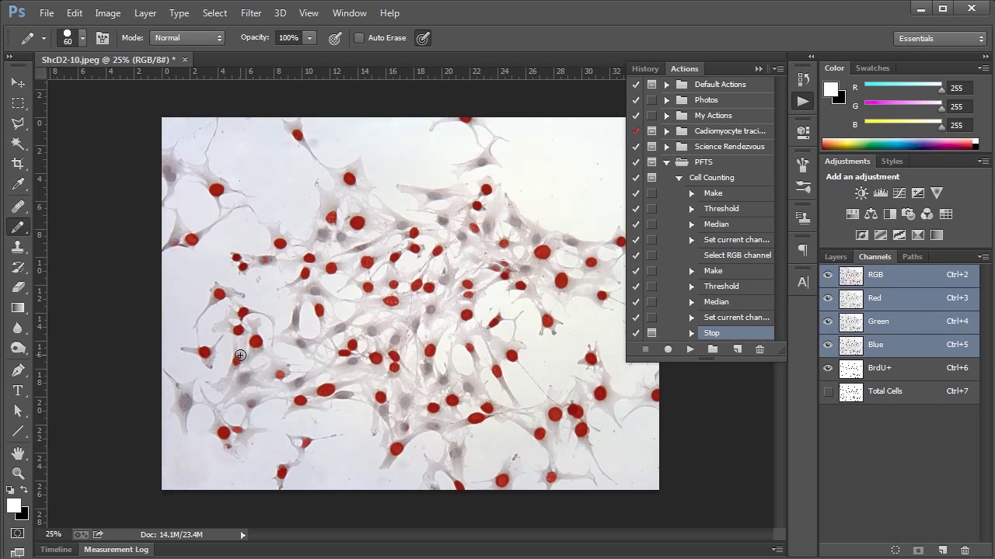
pyautogui.press(']')
pyautogui.click(251, 405)
pyautogui.click(922, 379)
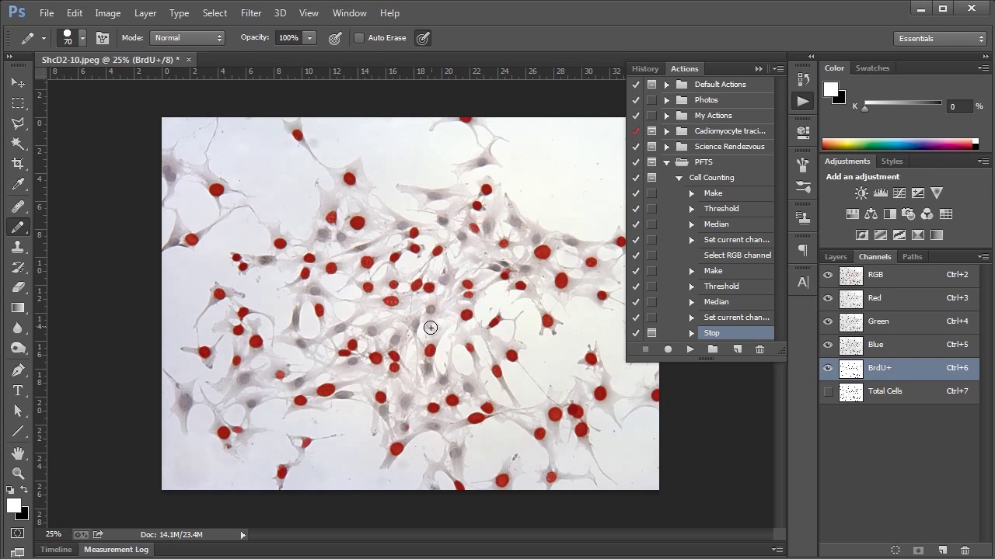
pyautogui.click(925, 401)
pyautogui.click(827, 275)
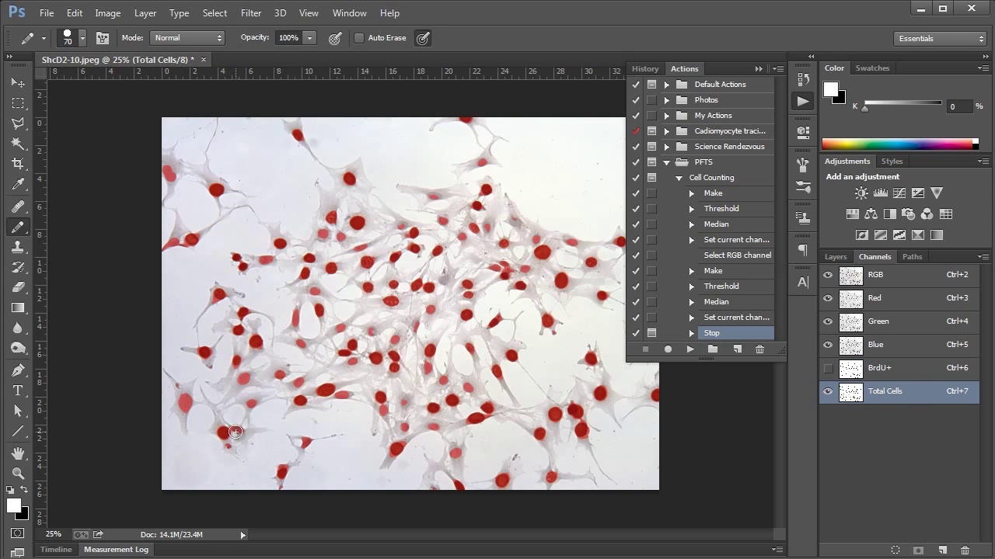
pyautogui.press('[')
pyautogui.press('[')
pyautogui.click(910, 371)
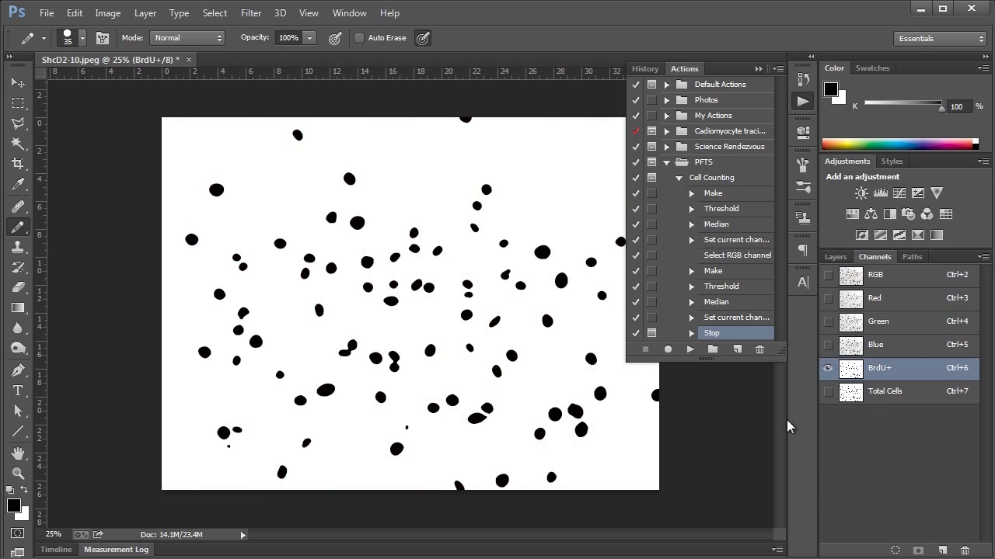
pyautogui.click(900, 395)
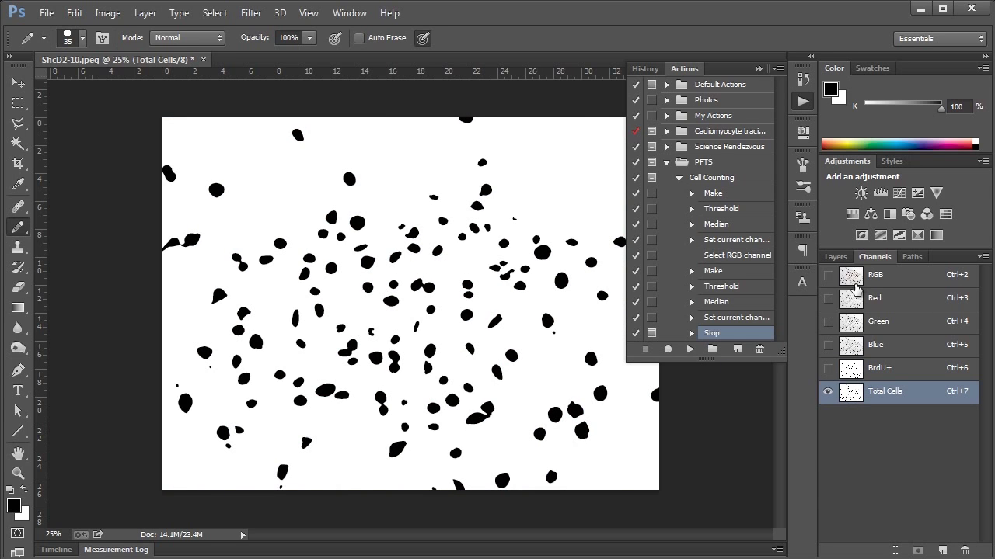
pyautogui.click(829, 276)
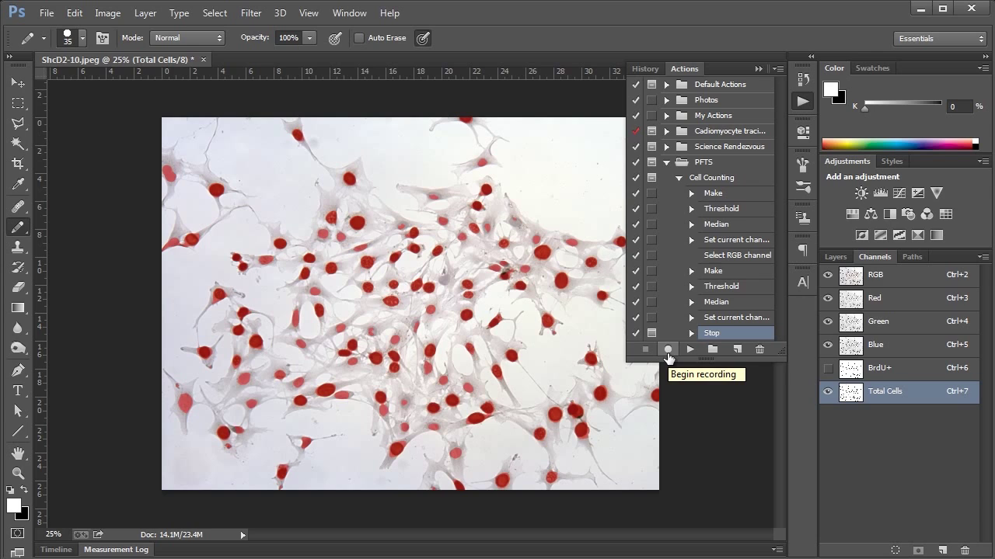
# Step: Resume recording, select the BrdU+ channel, and Color Range-select its black nuclei via Shadows
pyautogui.click(879, 286)
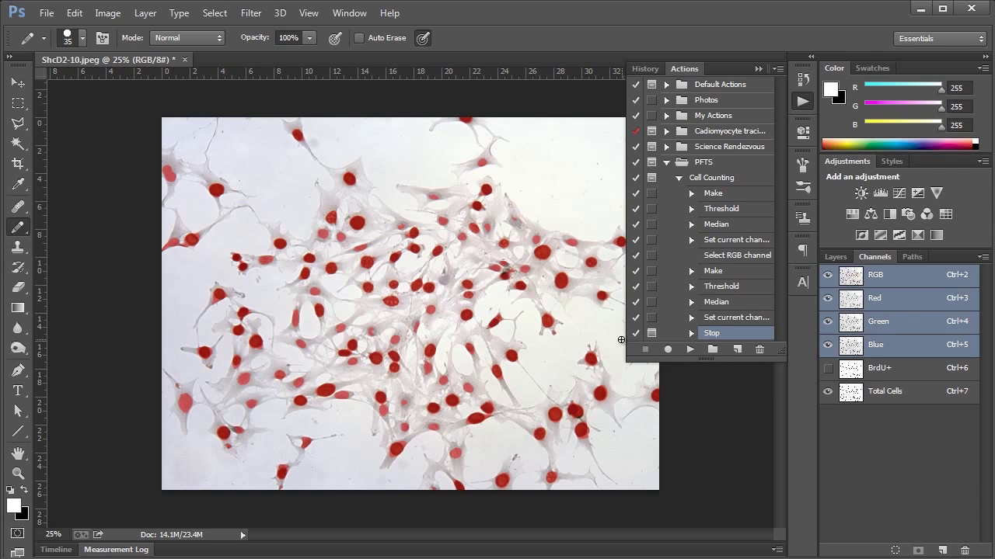
pyautogui.click(667, 350)
pyautogui.click(882, 369)
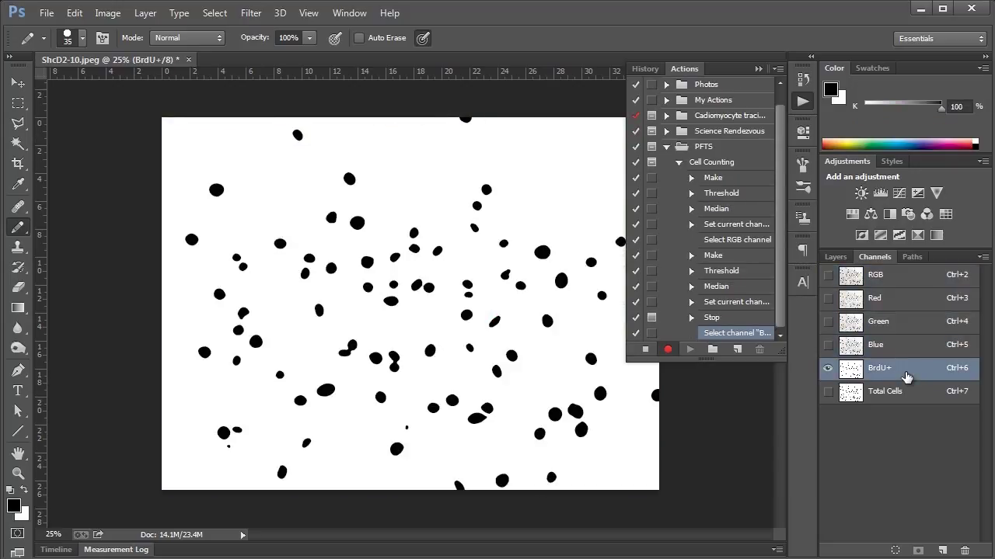
pyautogui.click(217, 13)
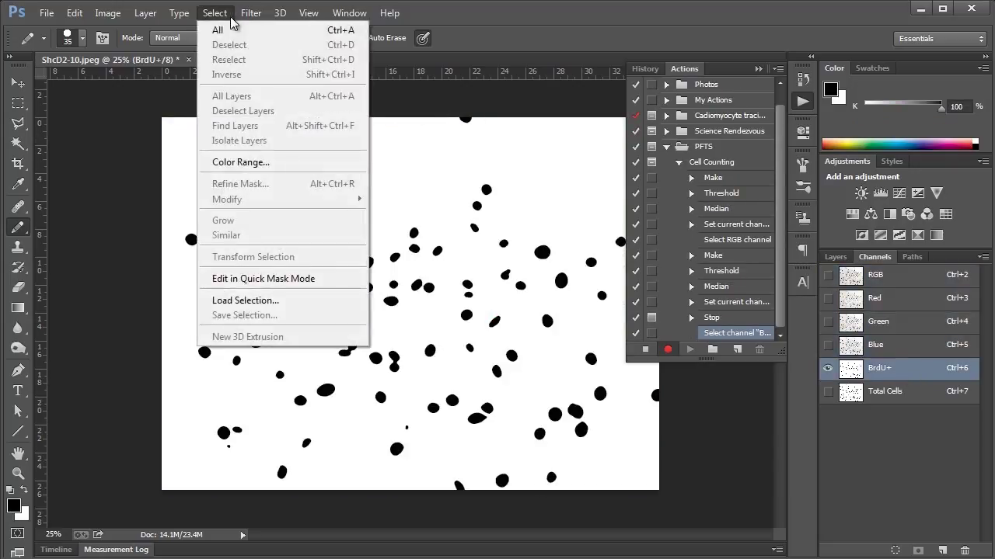
pyautogui.click(231, 162)
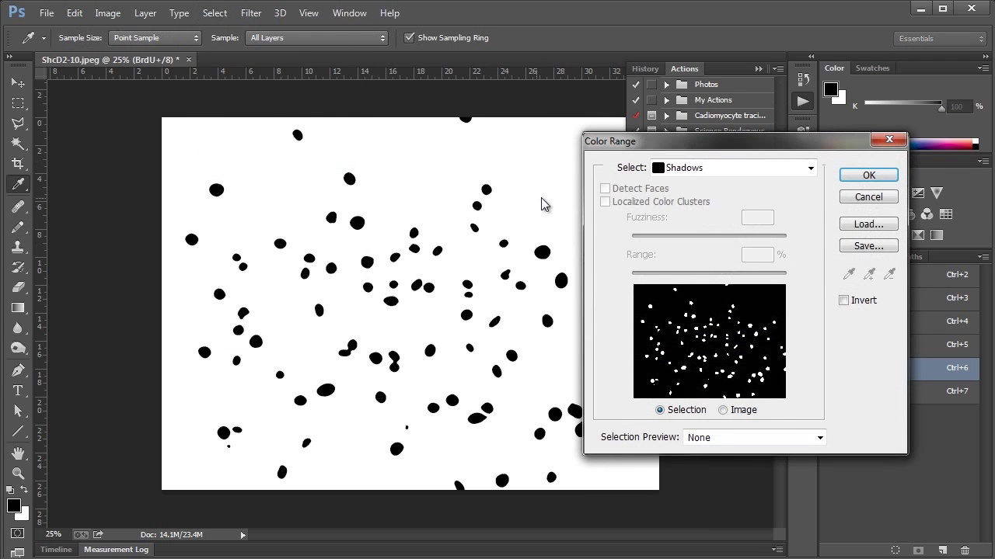
pyautogui.click(868, 175)
pyautogui.press('b')
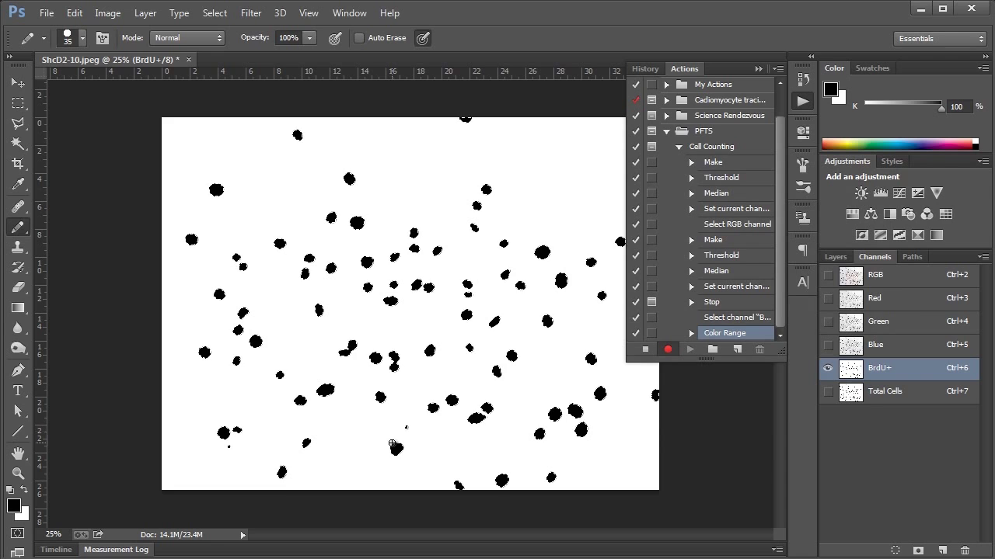
# Step: Set the Measurement Log to record only Count and Document, then log the BrdU+ count of 80
pyautogui.click(131, 553)
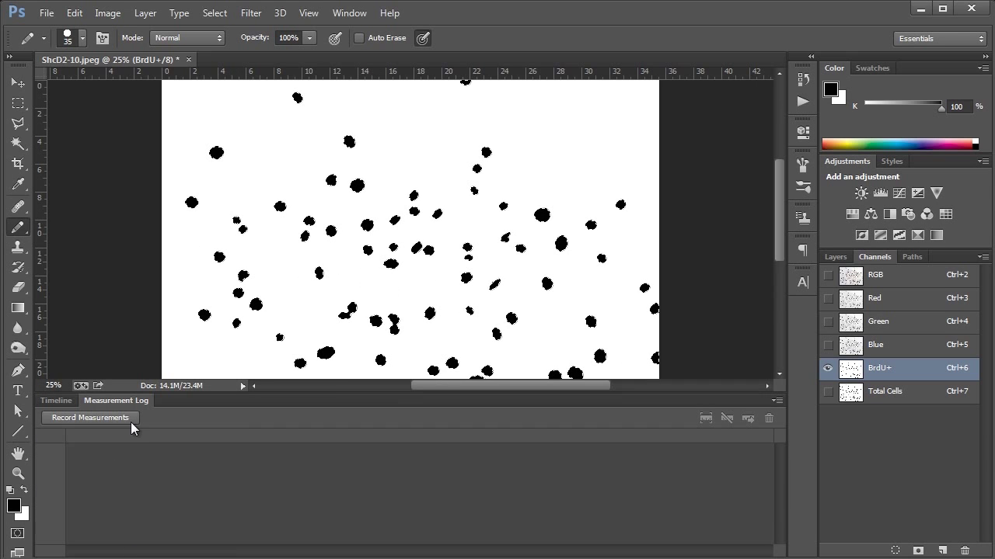
pyautogui.click(777, 401)
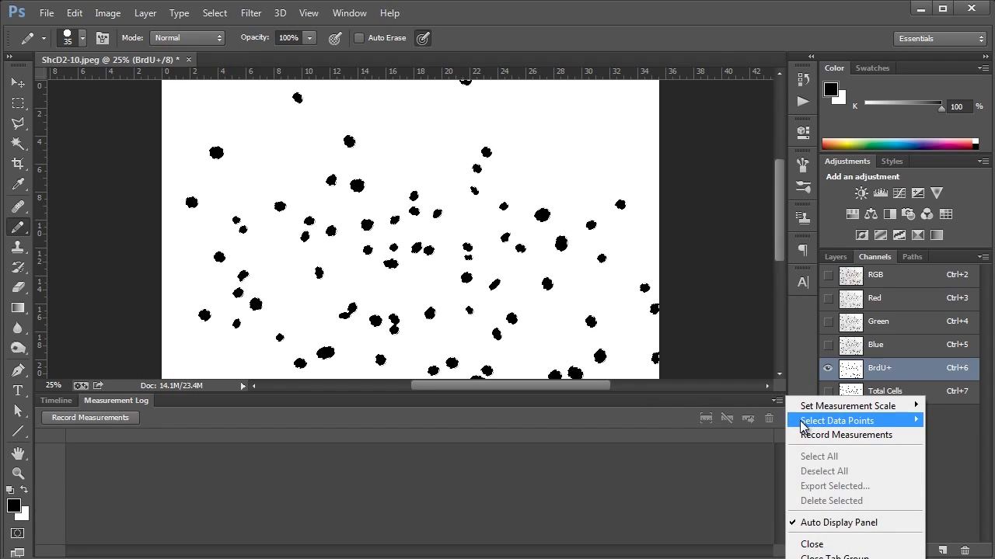
pyautogui.moveTo(803, 426)
pyautogui.click(767, 424)
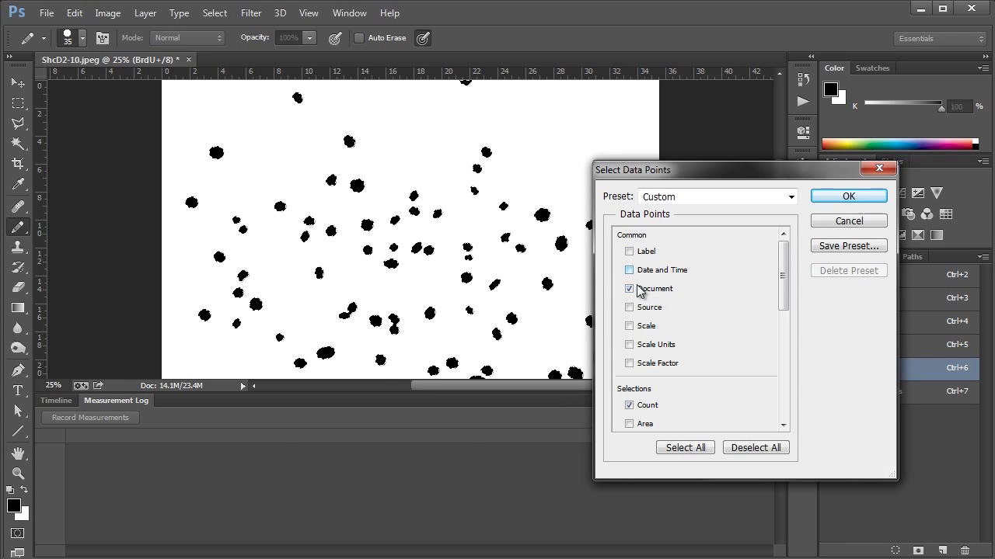
pyautogui.click(830, 204)
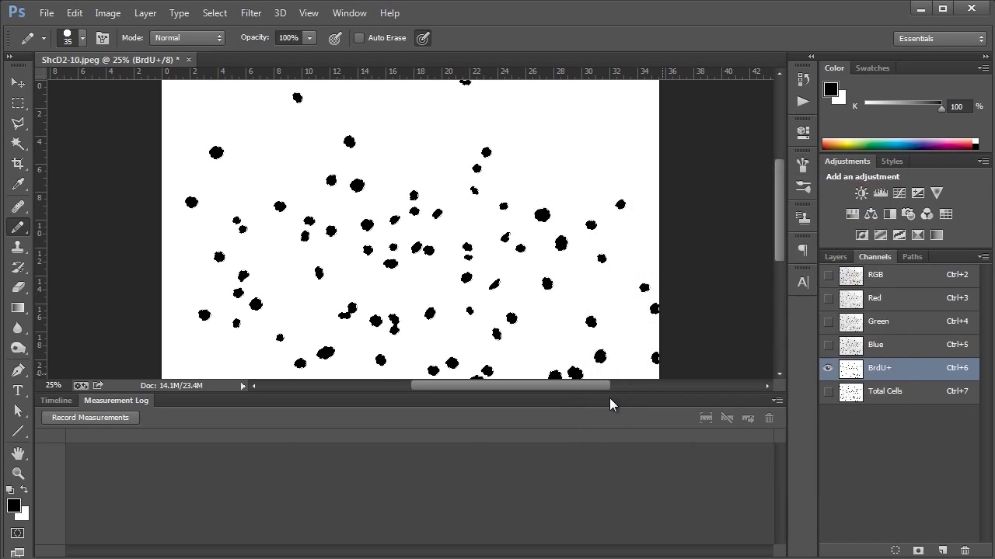
pyautogui.click(113, 419)
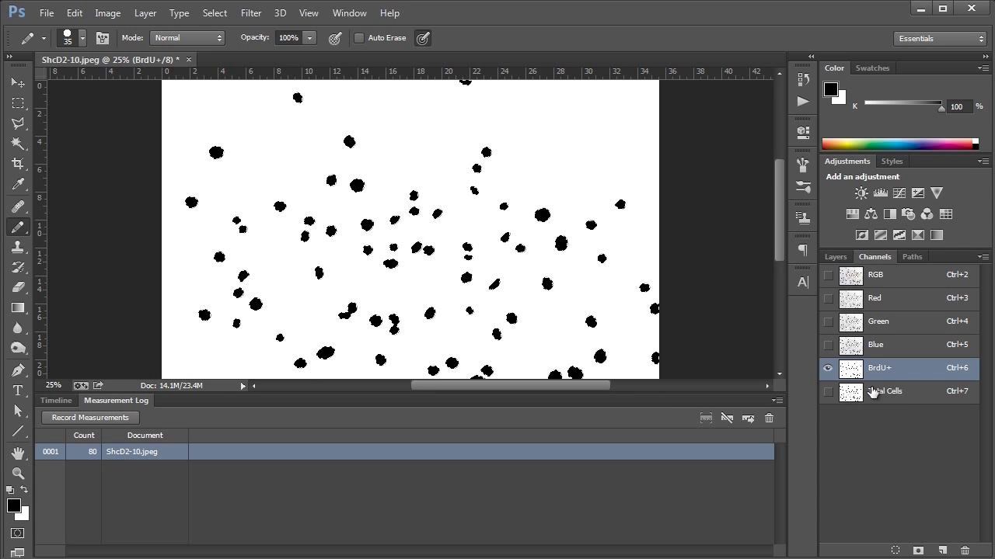
pyautogui.click(215, 14)
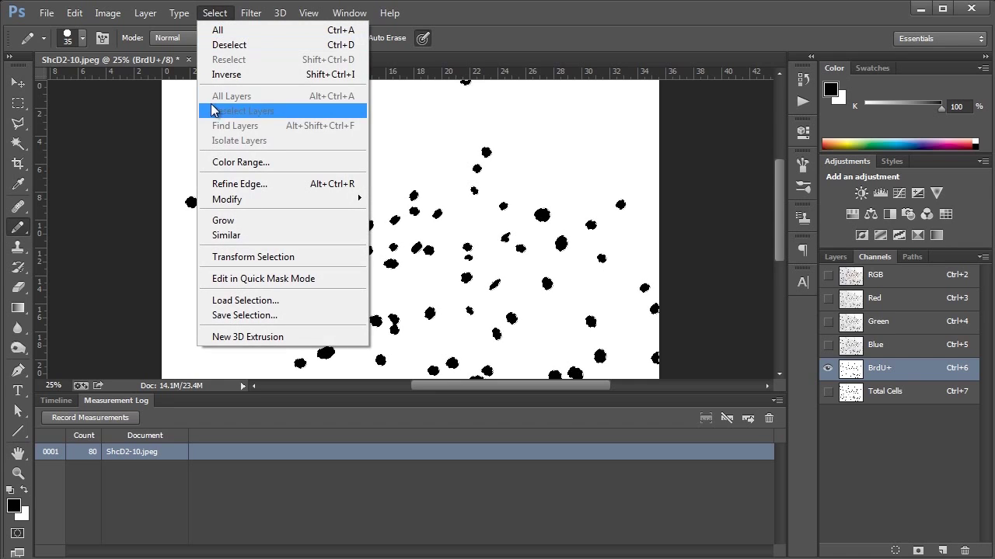
# Step: Select the Total Cells dots by colour range and record the count of 120 in the Measurement Log
pyautogui.click(220, 46)
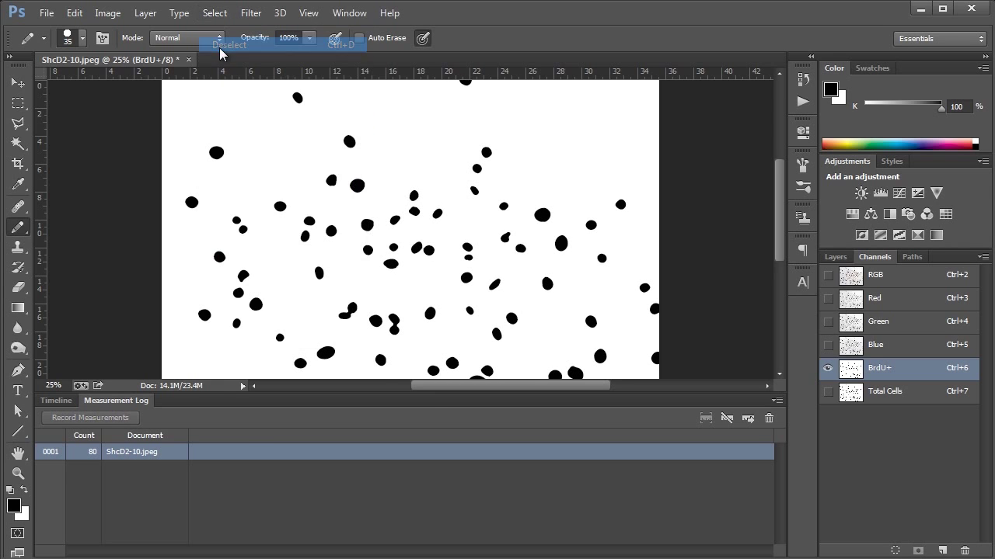
pyautogui.click(872, 392)
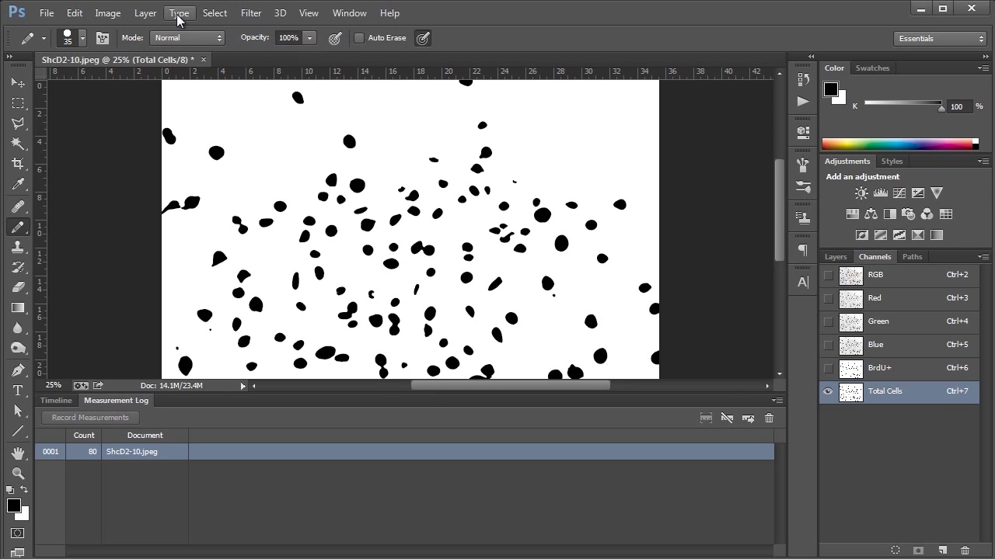
pyautogui.click(214, 12)
pyautogui.click(233, 160)
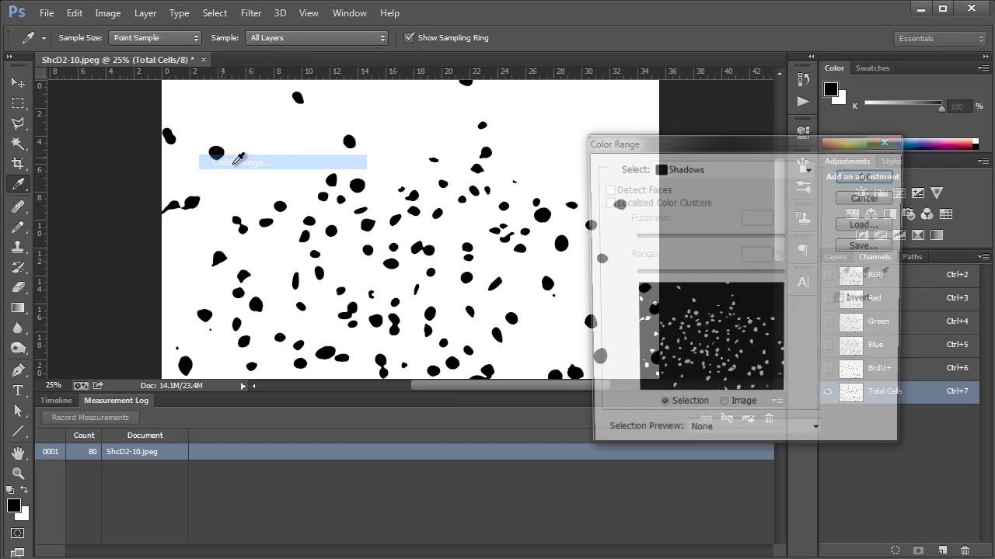
pyautogui.click(866, 176)
pyautogui.press('b')
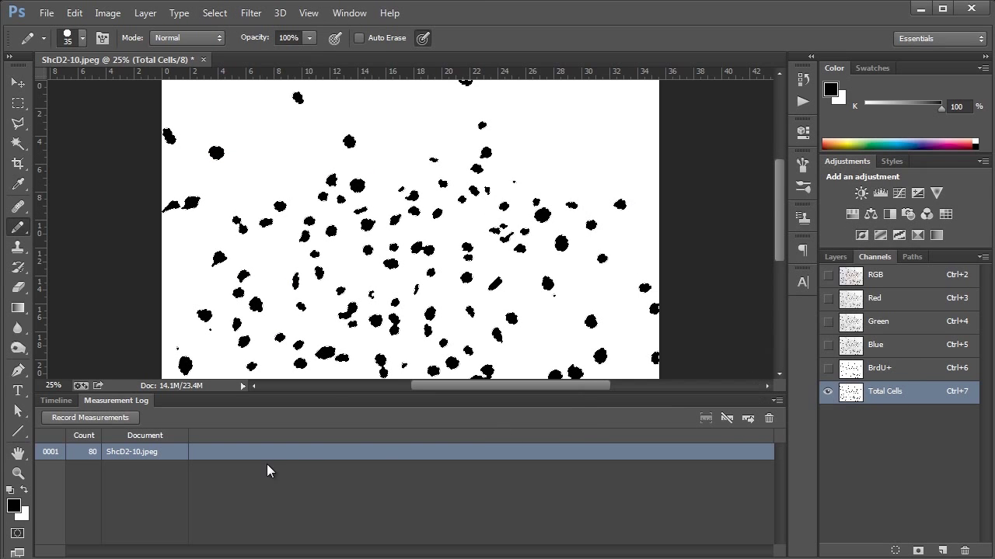
pyautogui.click(68, 419)
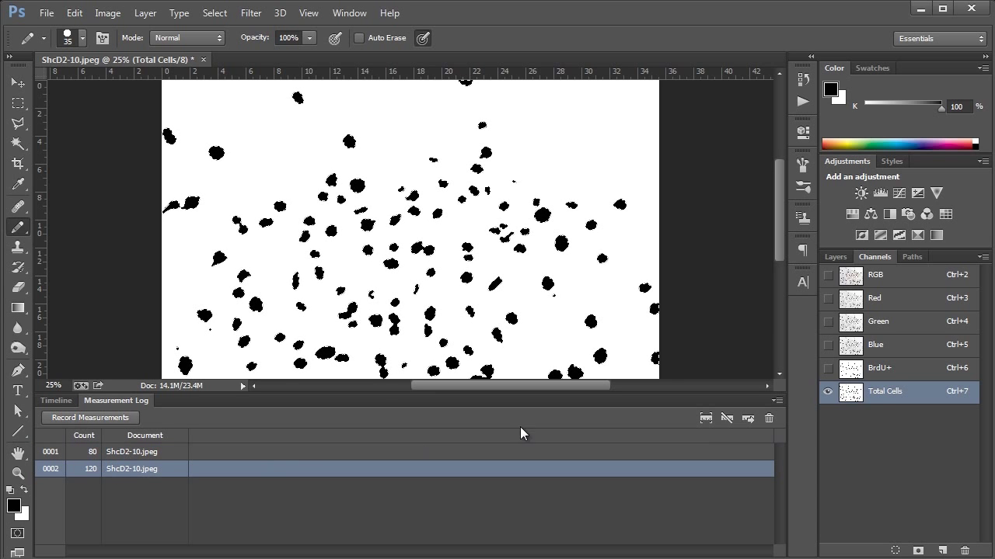
# Step: Stop recording the Cell Counting action, deselect, and return to the RGB colour image
pyautogui.click(802, 101)
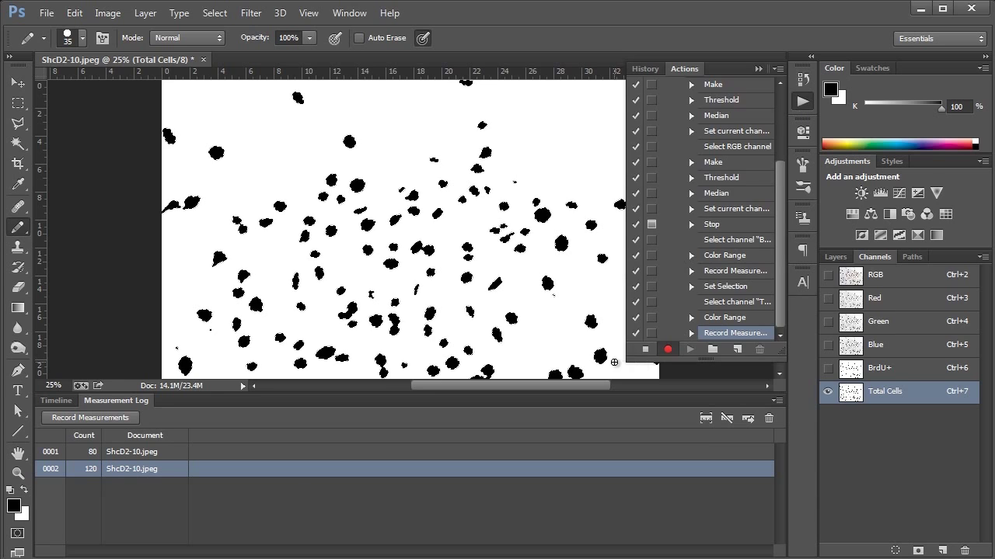
pyautogui.click(643, 351)
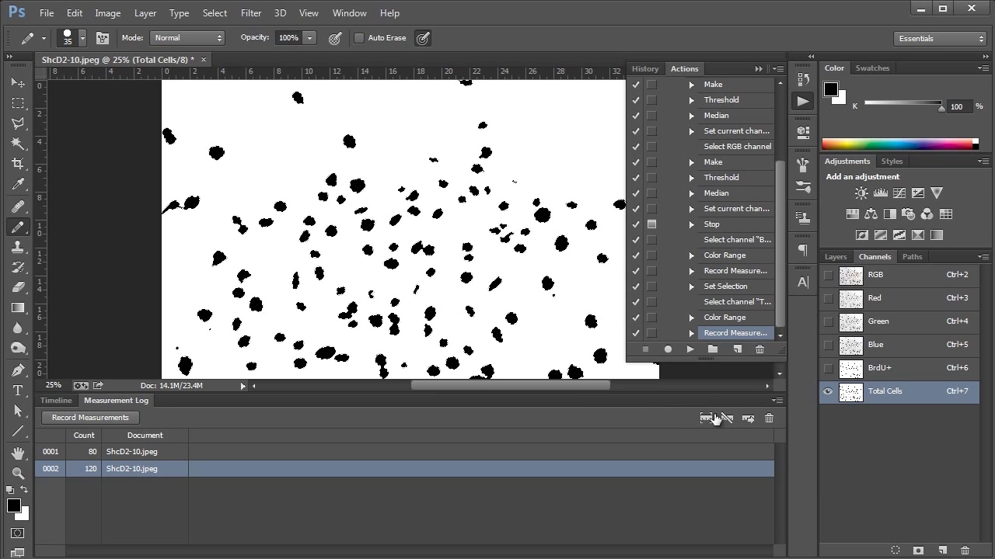
pyautogui.doubleClick(131, 398)
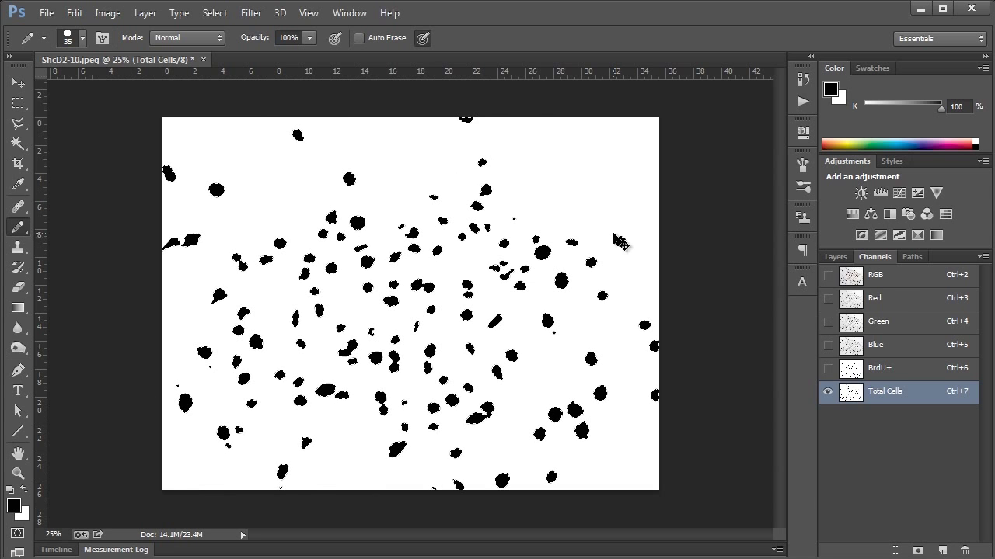
pyautogui.hotkey('ctrl', 'd')
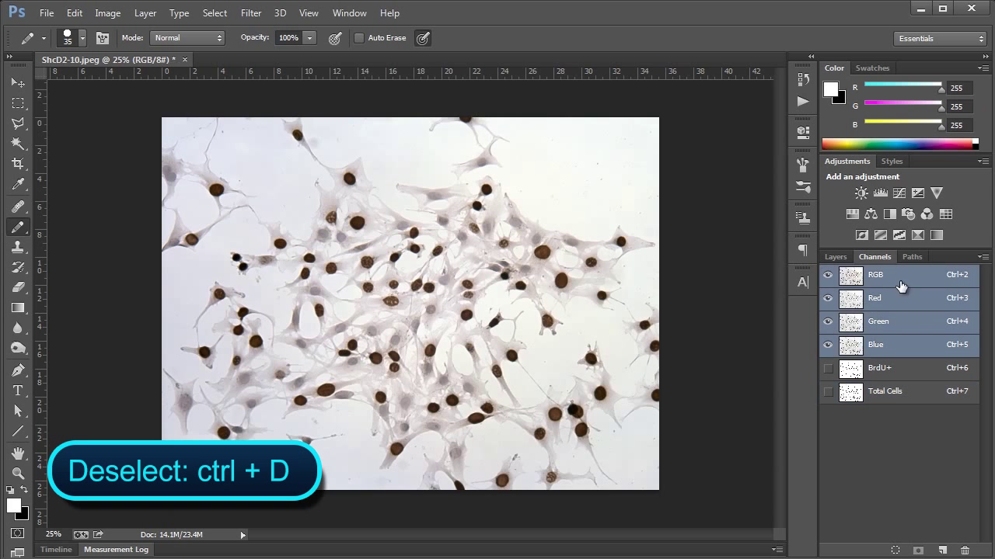
pyautogui.click(893, 279)
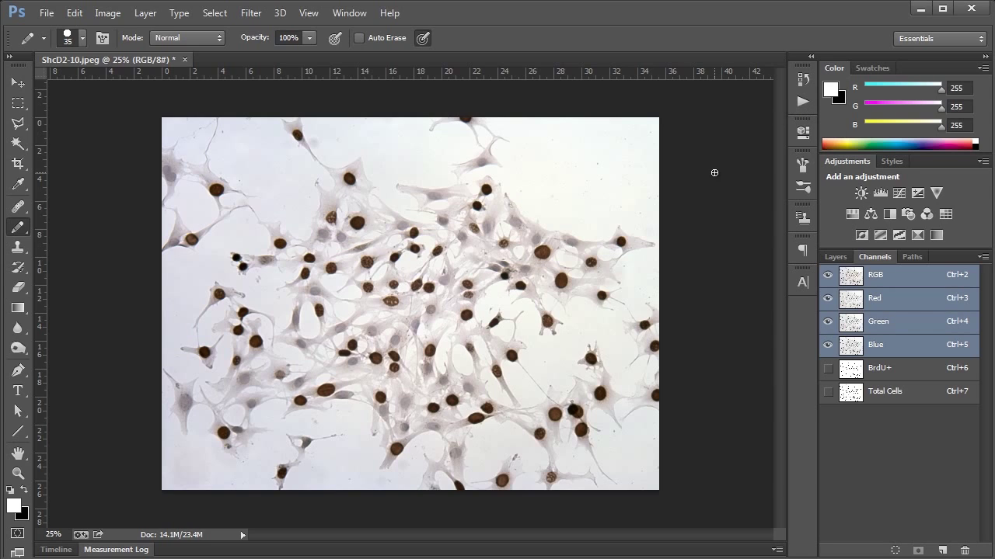
# Step: Revert ShcD2-10.jpeg with F12 and replay the Cell Counting action
pyautogui.press('F12')
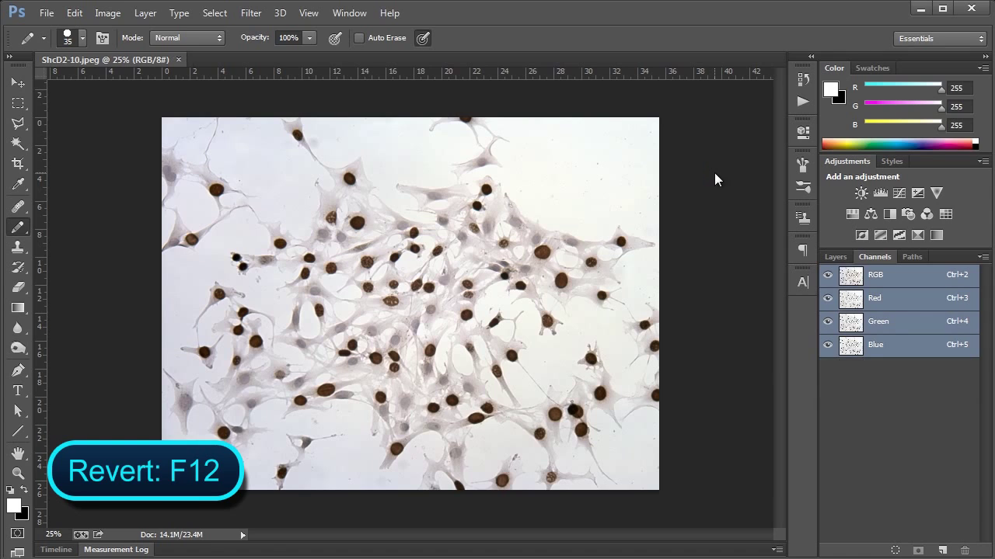
pyautogui.click(803, 101)
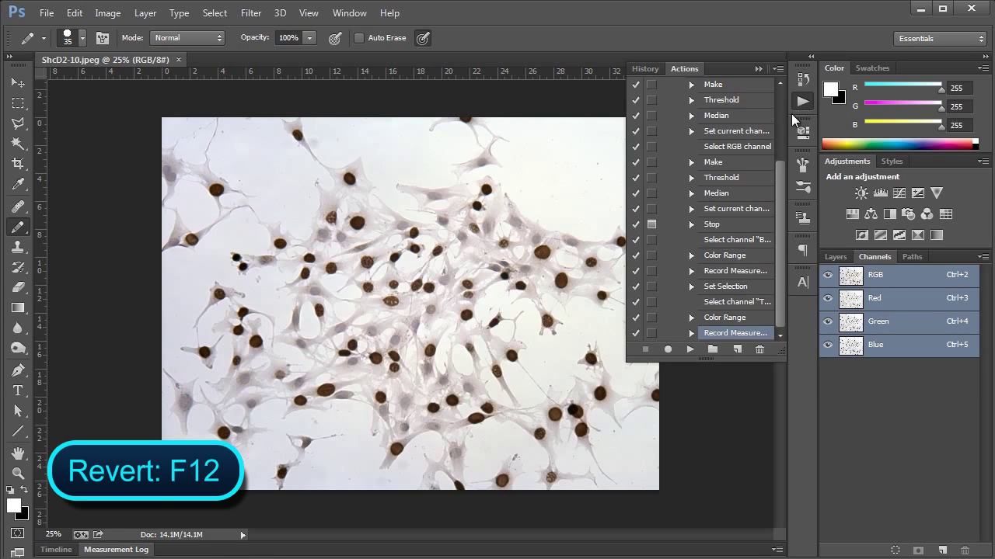
pyautogui.scroll(3, 713, 242)
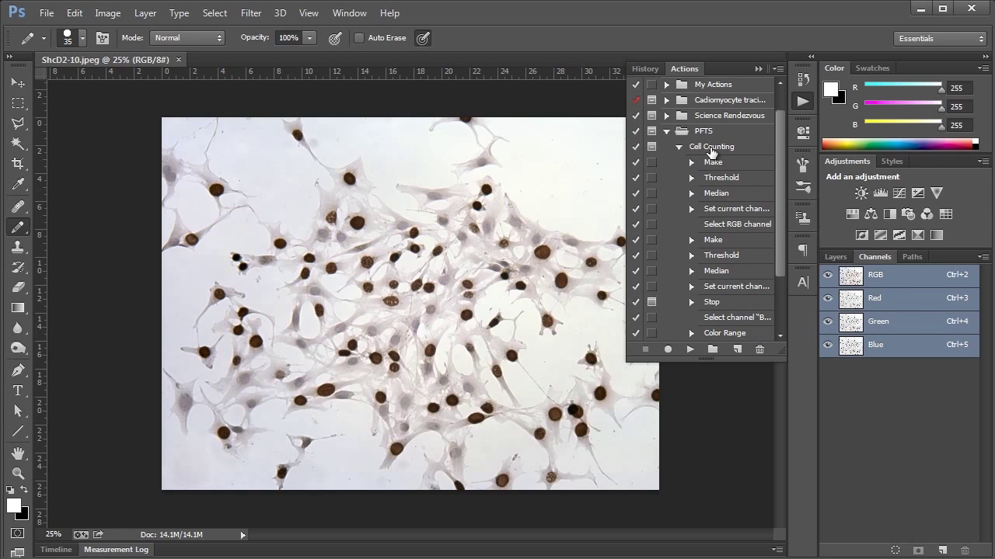
pyautogui.click(710, 151)
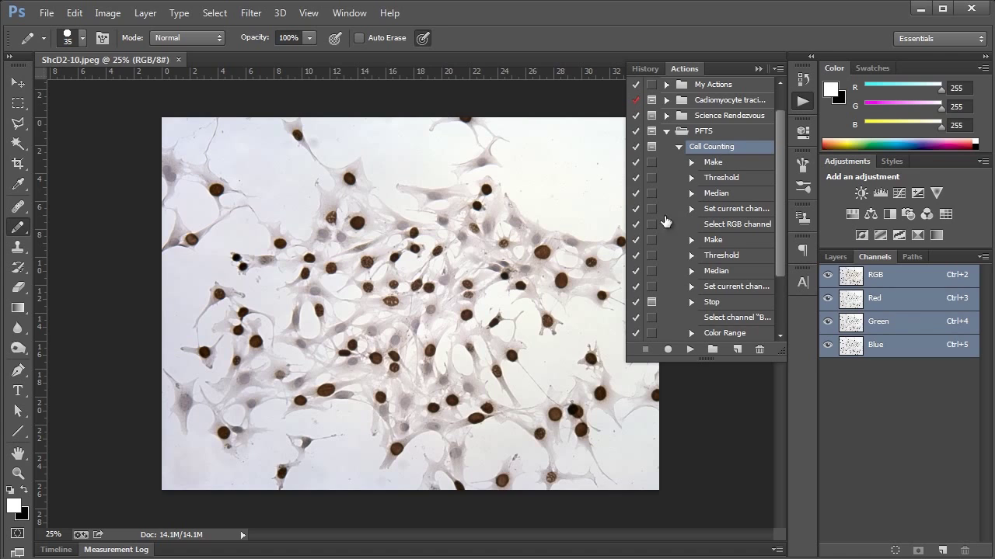
pyautogui.click(690, 350)
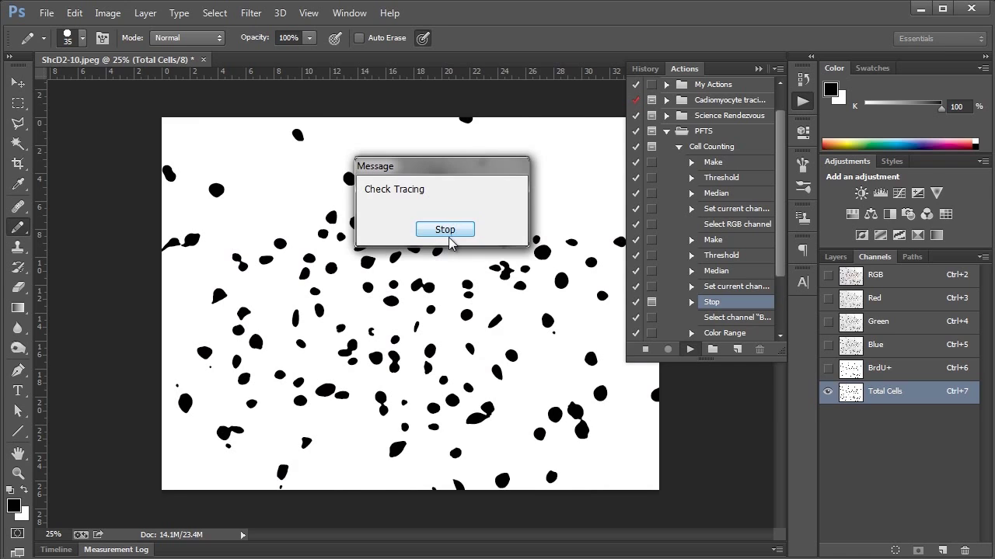
# Step: Halt at the Check Tracing pause and compare the BrdU+ mask overlay with the colour image
pyautogui.click(444, 229)
pyautogui.press('x')
pyautogui.click(827, 275)
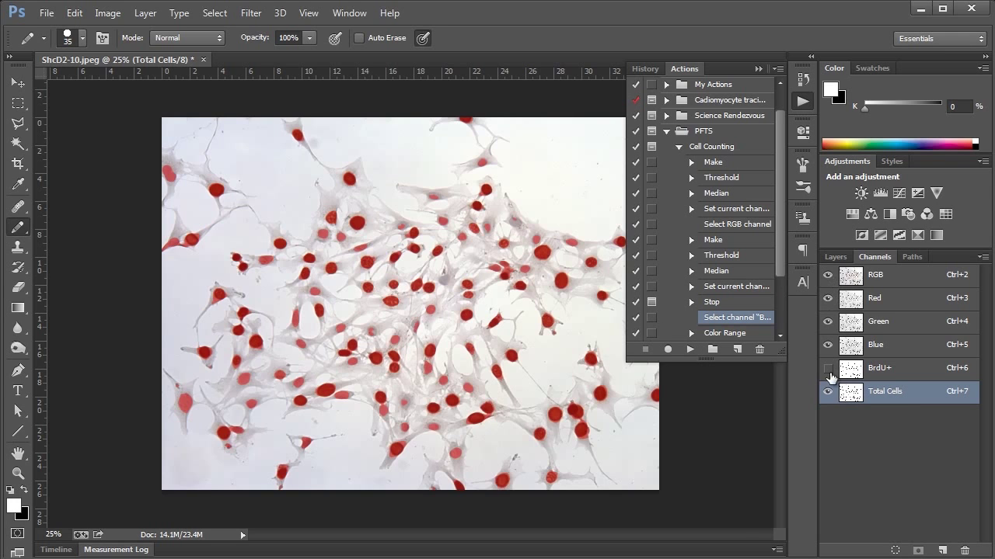
pyautogui.click(850, 373)
pyautogui.click(828, 275)
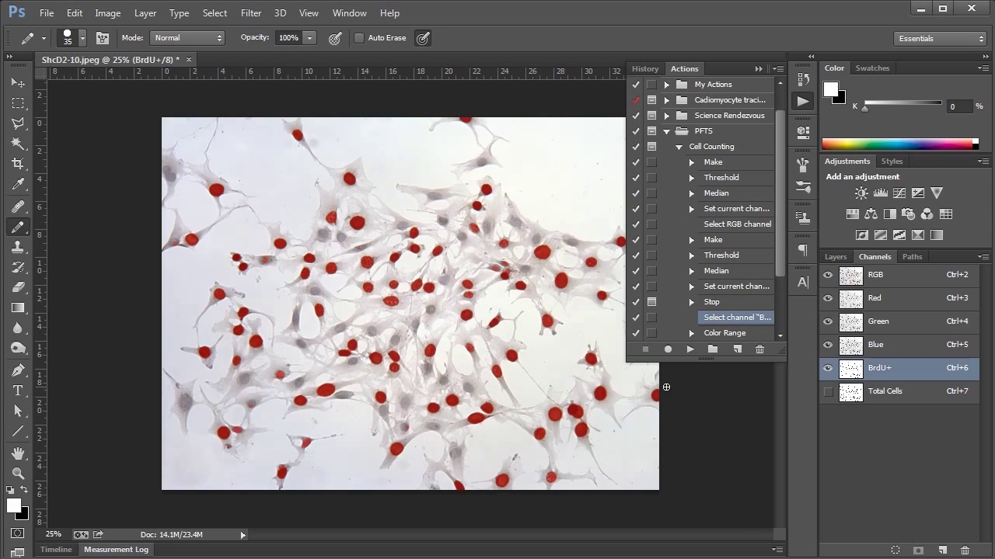
pyautogui.click(828, 367)
pyautogui.click(827, 367)
# Step: With a 60 px brush, paint out the falsely traced lower-left cell in the Total Cells channel
pyautogui.press(']')
pyautogui.press(']')
pyautogui.press(']')
pyautogui.click(901, 392)
pyautogui.click(828, 274)
pyautogui.press('x')
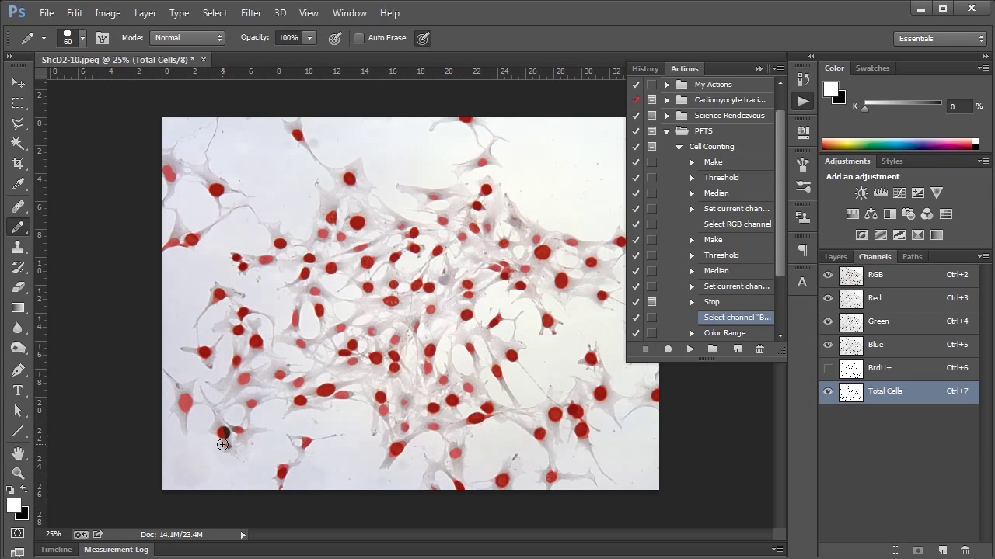
pyautogui.click(223, 433)
pyautogui.click(886, 276)
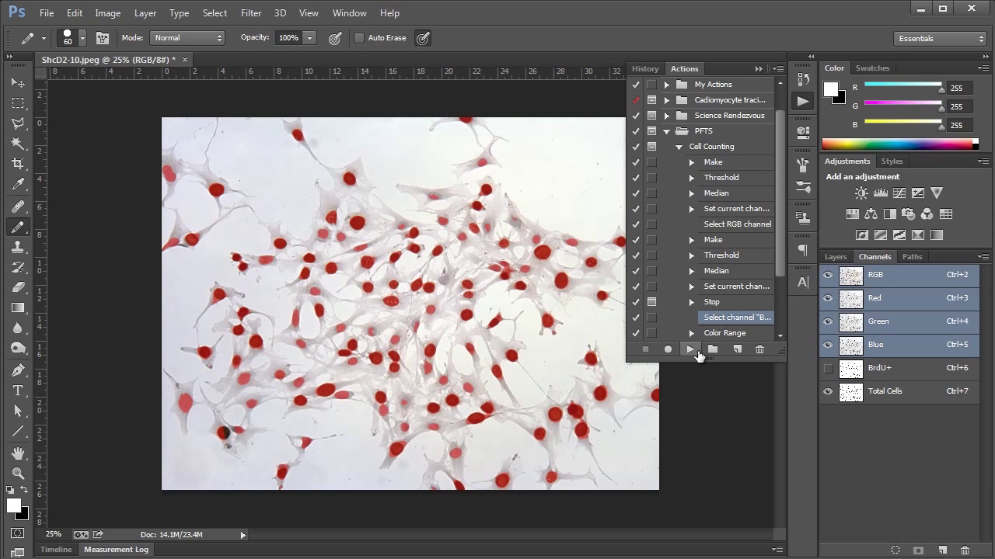
# Step: Resume Cell Counting to log counts 82 and 116, then close ShcD2-10.jpeg without saving
pyautogui.click(691, 350)
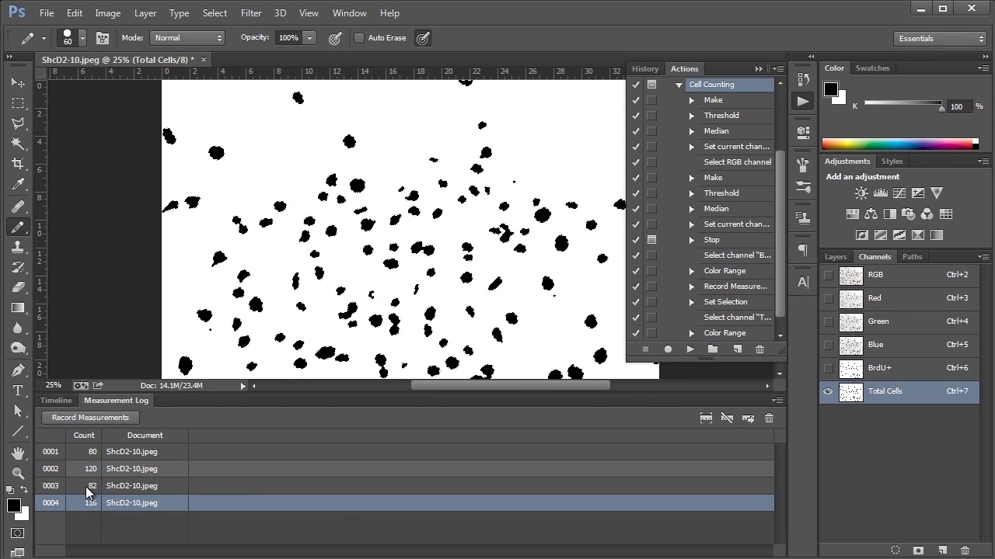
pyautogui.doubleClick(142, 401)
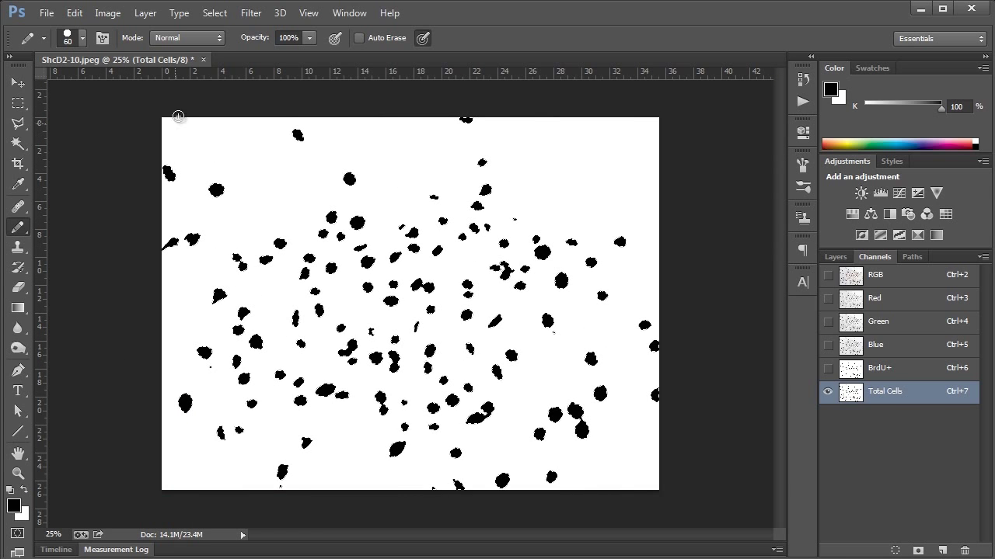
pyautogui.click(203, 59)
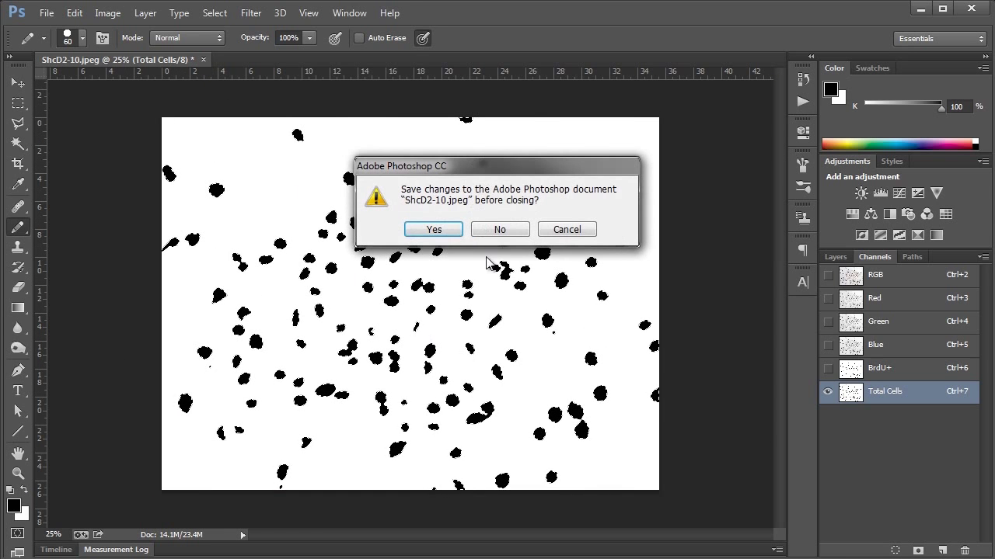
pyautogui.click(500, 228)
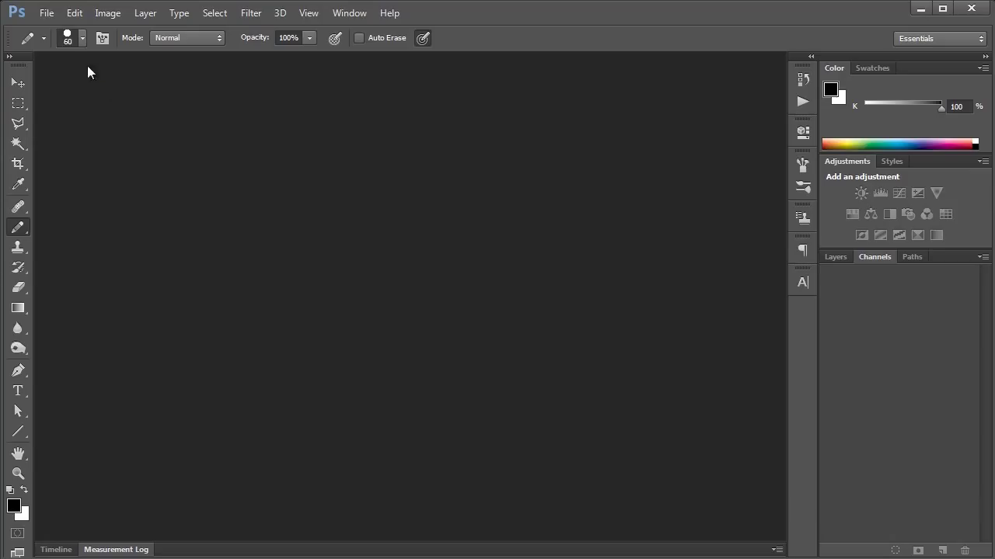
# Step: Open the Batch dialog from File > Automate
pyautogui.click(45, 13)
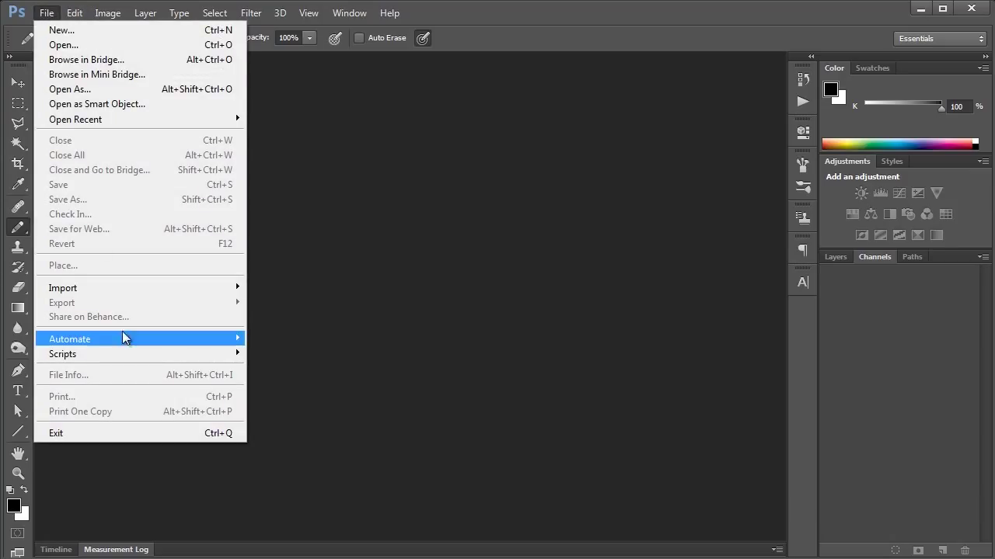
pyautogui.moveTo(132, 339)
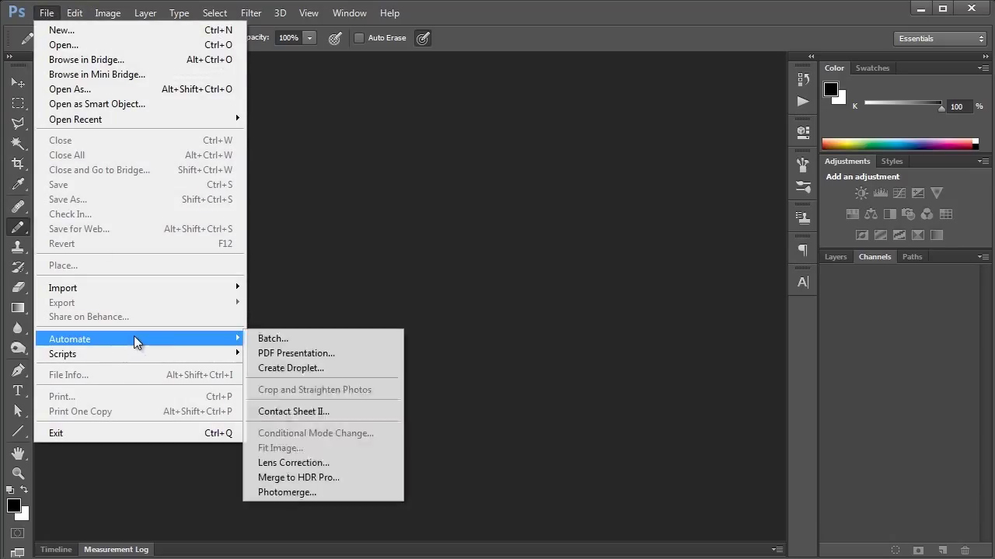
pyautogui.click(299, 338)
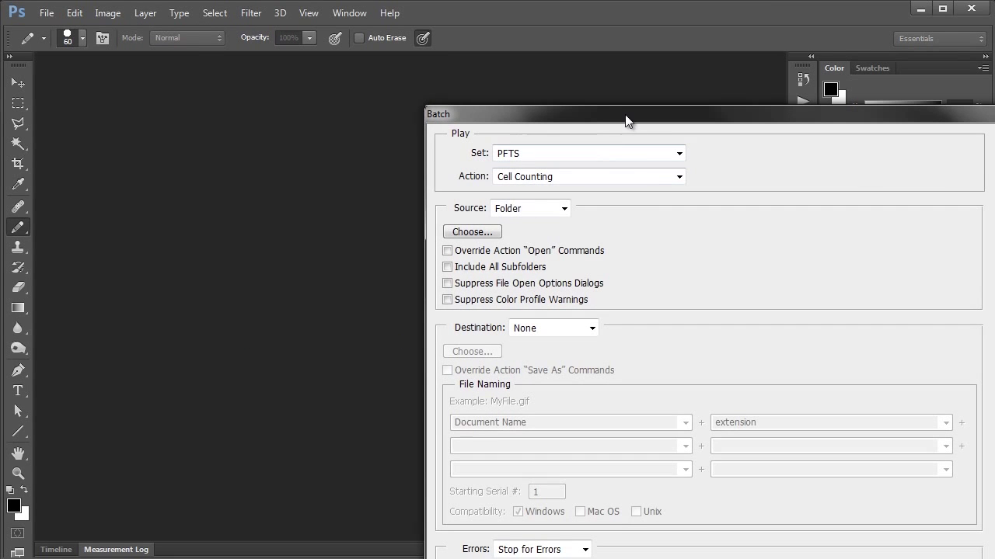
# Step: Set the batch to play PFTS > Cell Counting on the BrdU images source folder
pyautogui.moveTo(626, 121); pyautogui.dragTo(506, 63)
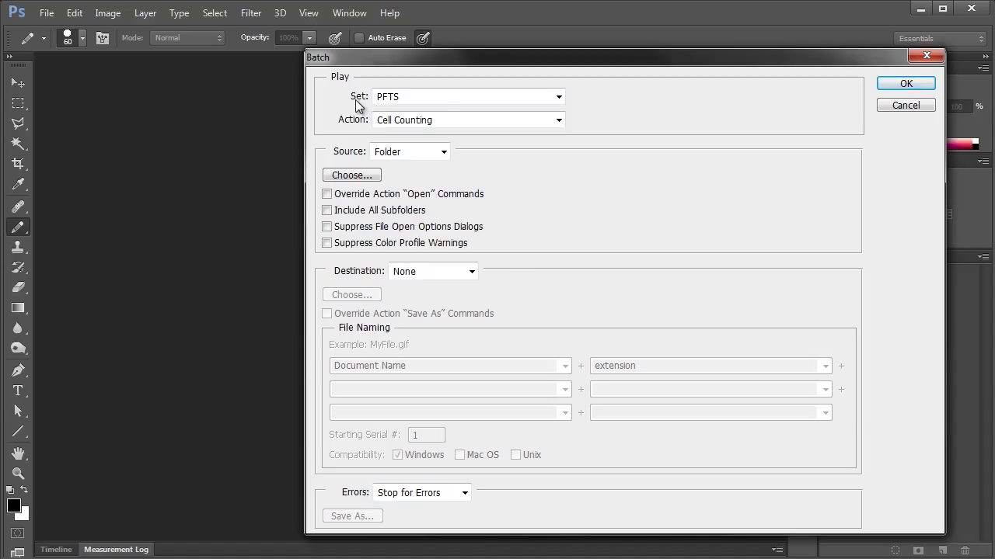
pyautogui.click(519, 97)
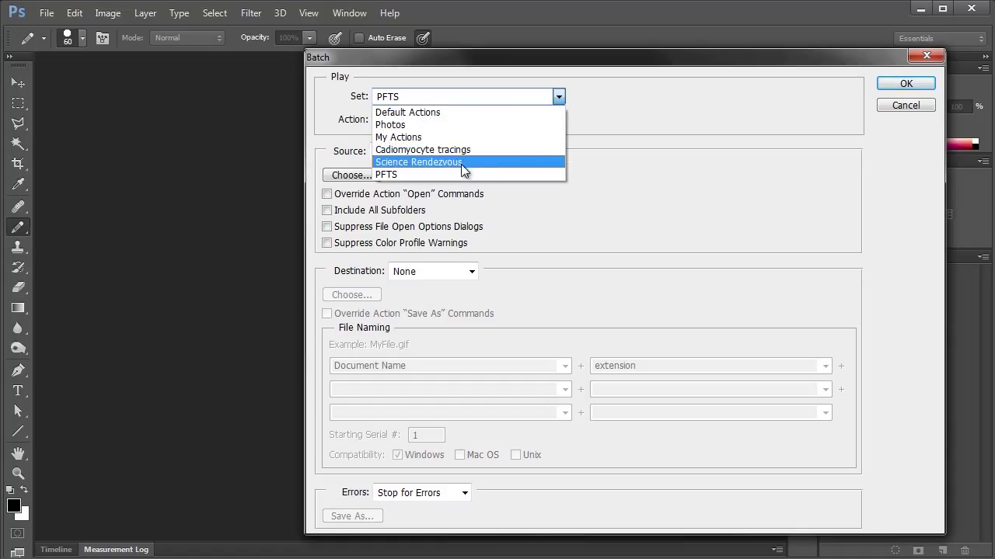
pyautogui.click(419, 177)
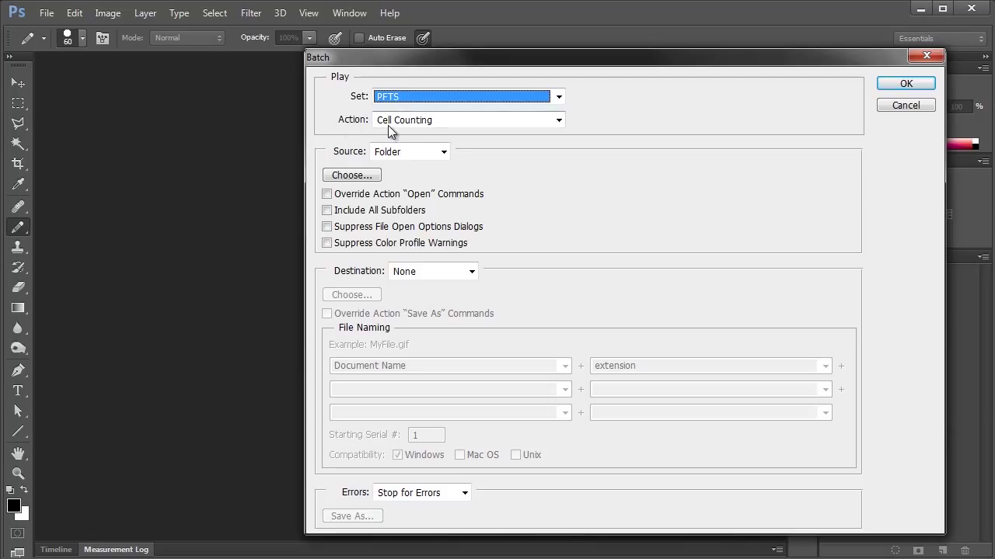
pyautogui.click(495, 121)
pyautogui.click(497, 128)
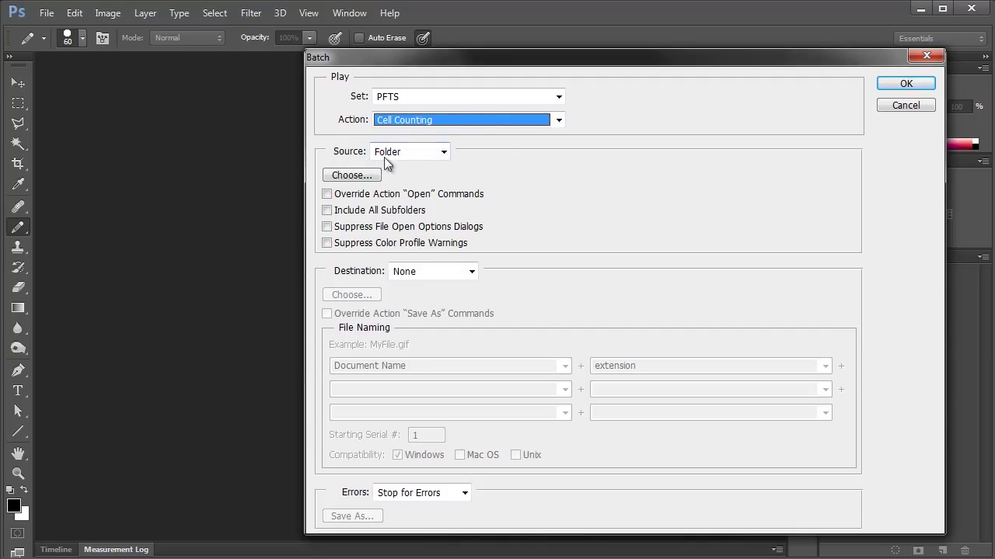
pyautogui.click(352, 175)
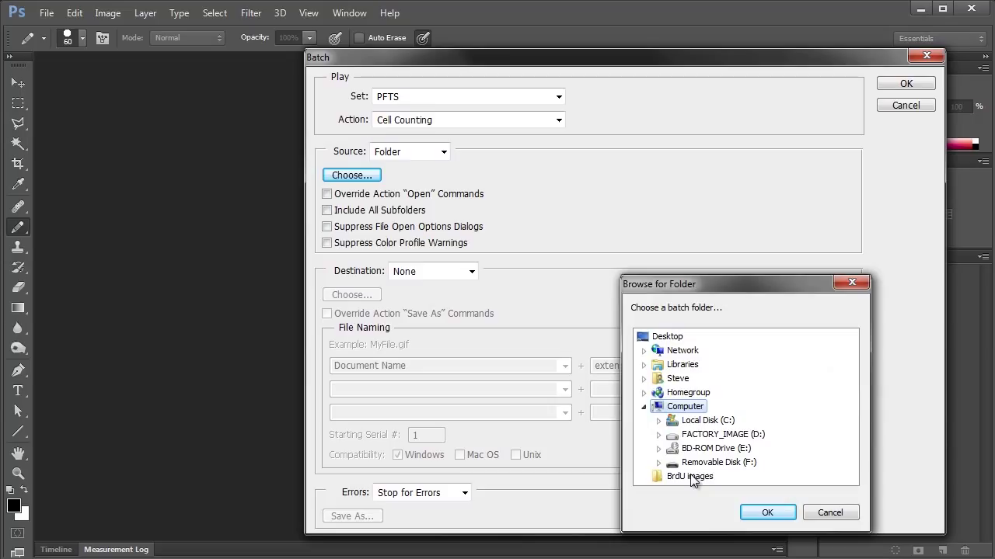
pyautogui.click(690, 477)
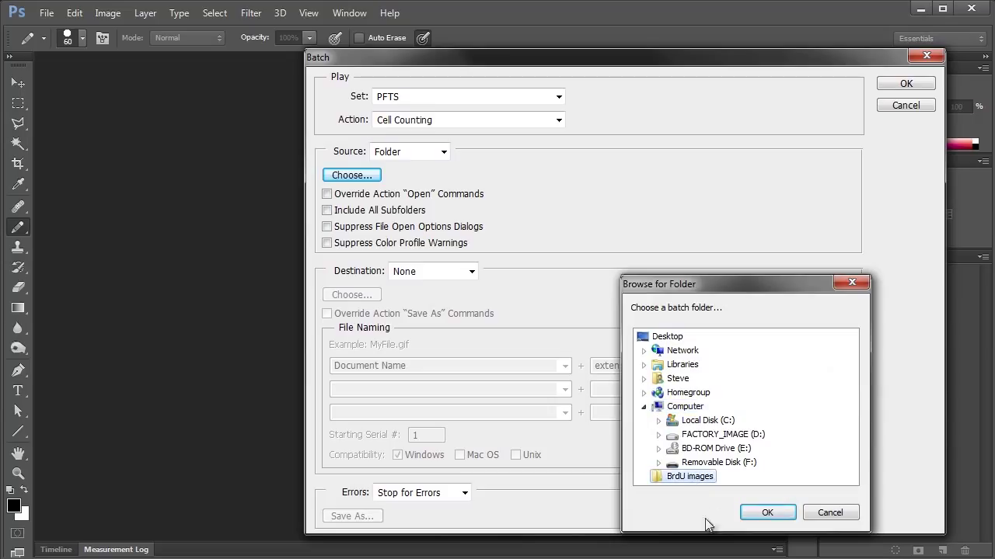
pyautogui.click(768, 513)
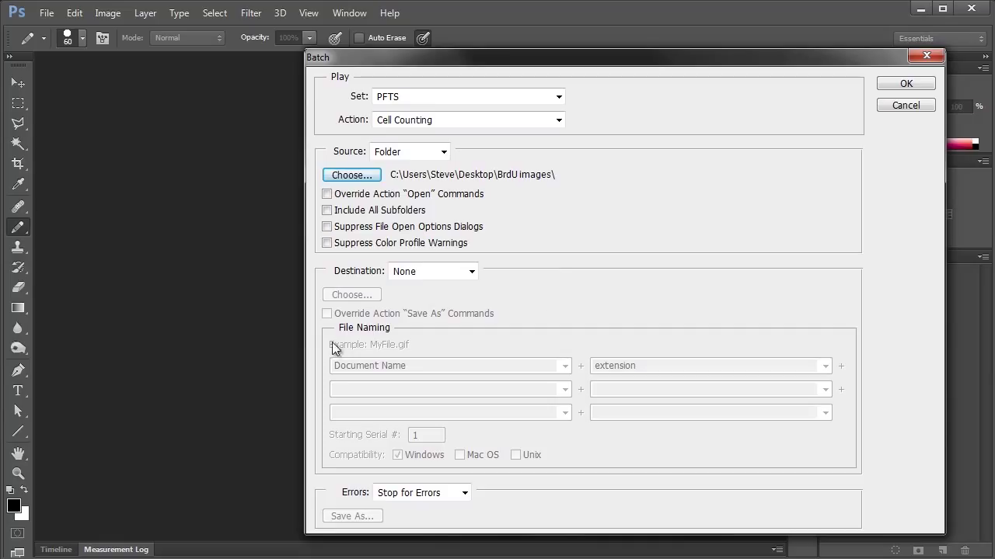
# Step: Leave the batch destination as None and start the Cell Counting batch run
pyautogui.click(459, 278)
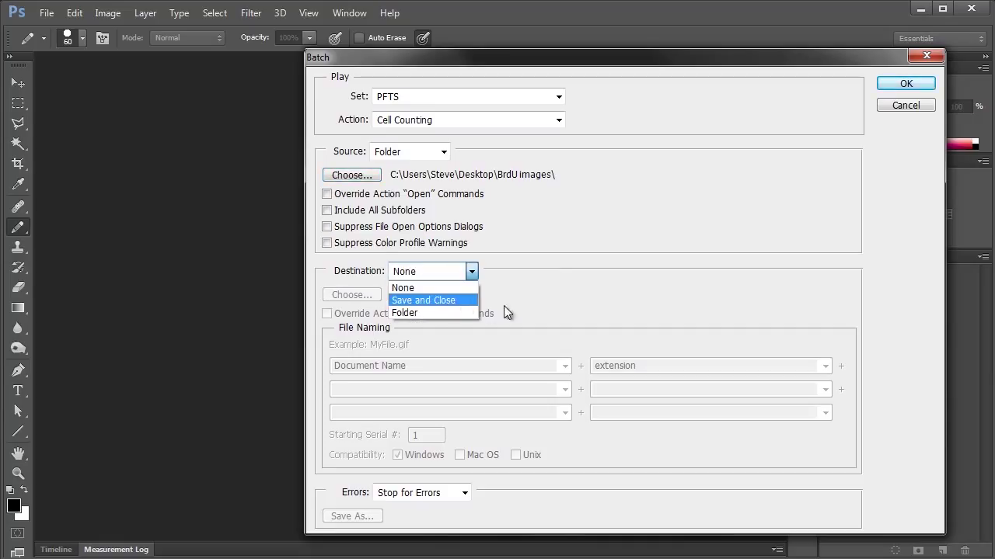
pyautogui.click(439, 312)
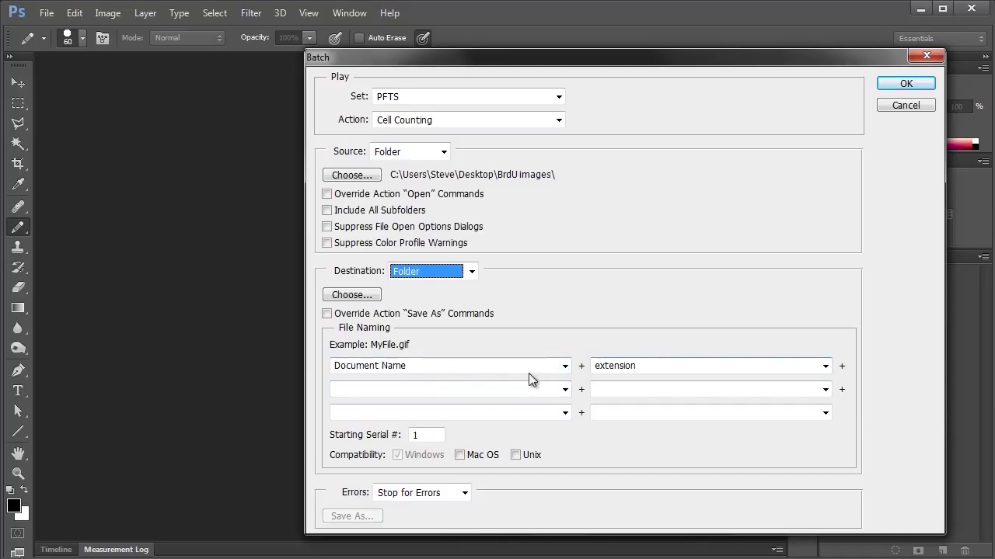
pyautogui.click(472, 271)
pyautogui.click(450, 286)
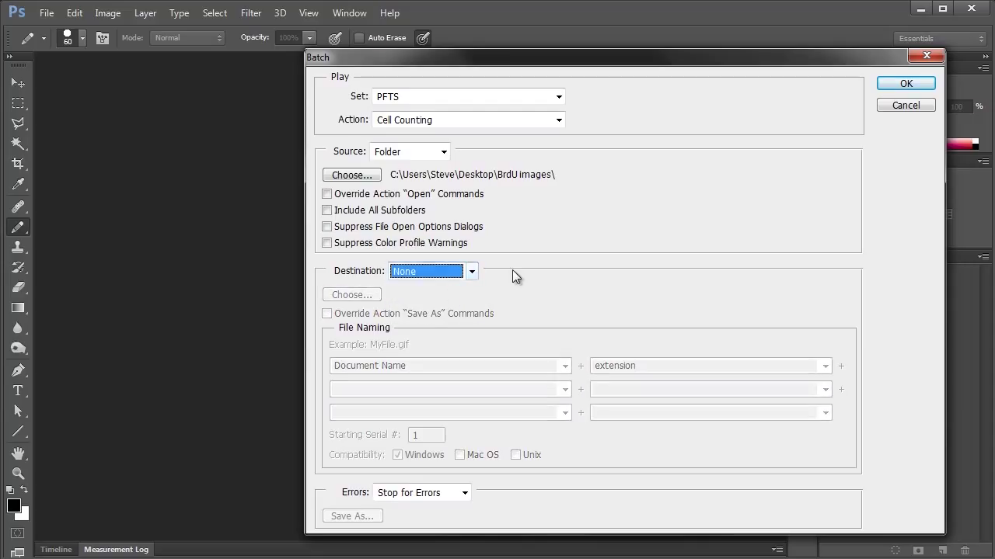
pyautogui.click(905, 84)
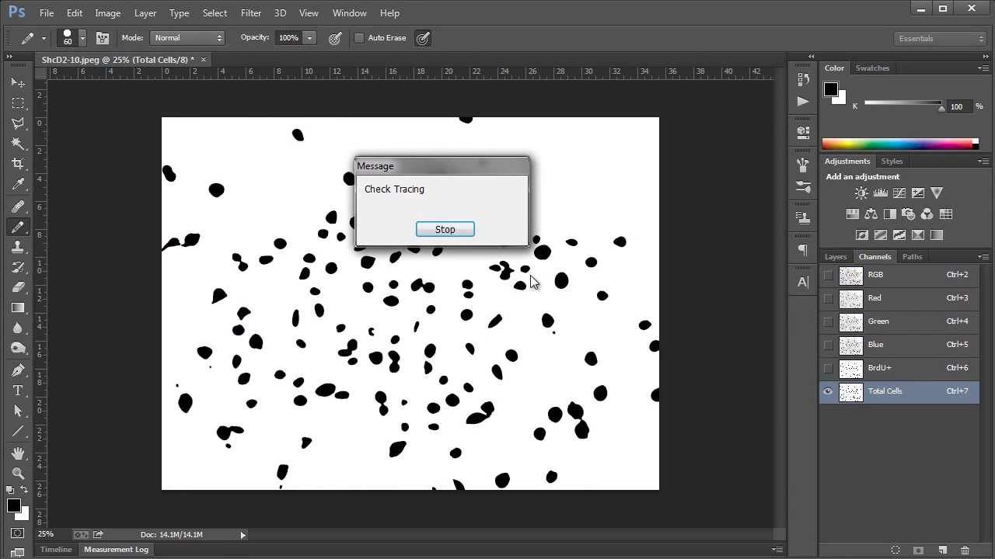
# Step: Stop at the Check Tracing message and end the batch, leaving ShcD2-10.jpeg open
pyautogui.click(446, 230)
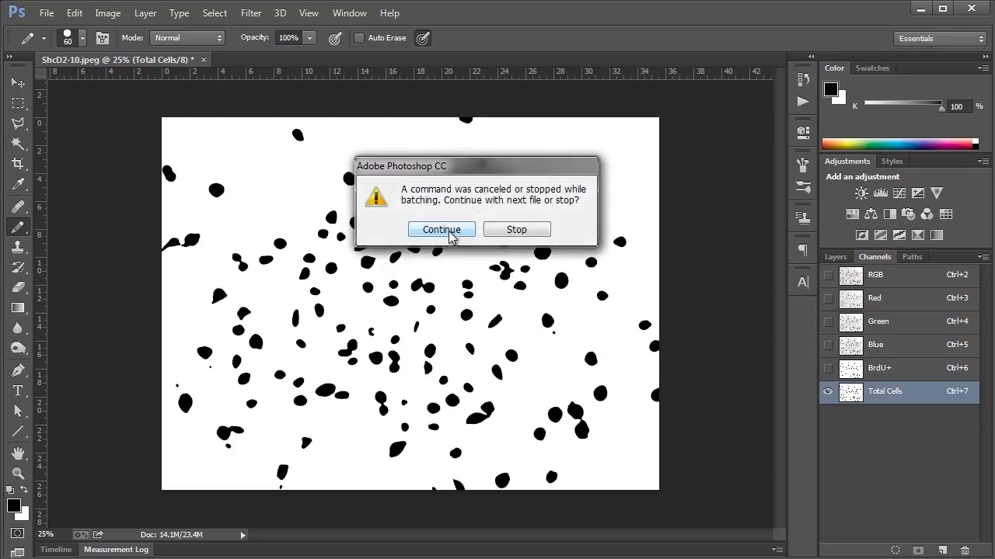
pyautogui.click(536, 231)
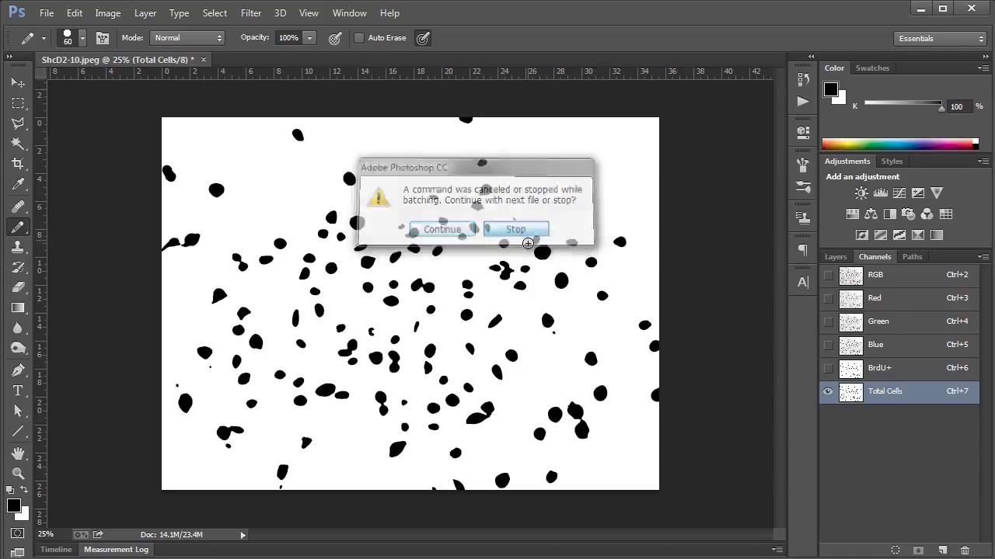
# Step: Create an empty new action named 'Cell counting 2' in the PFTS set
pyautogui.click(804, 109)
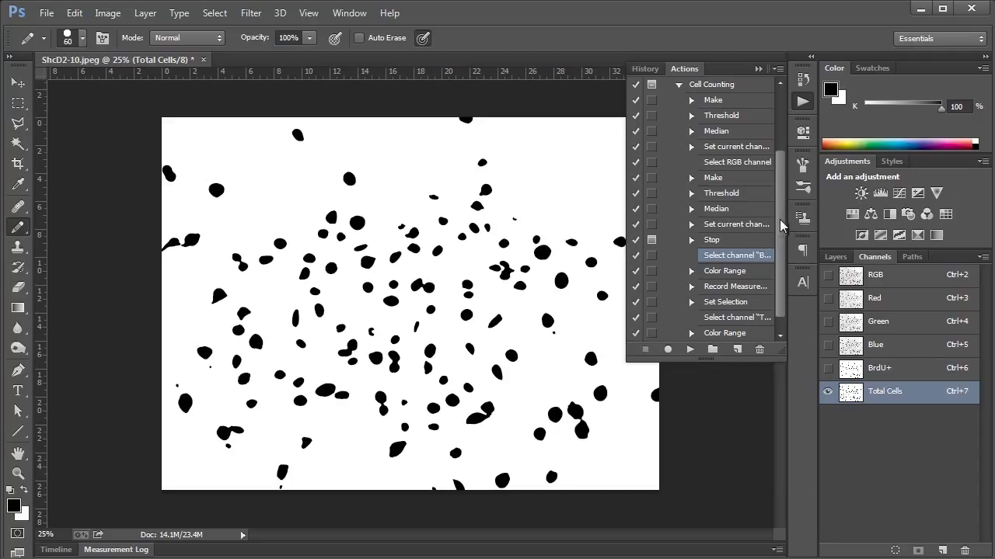
pyautogui.moveTo(782, 226); pyautogui.dragTo(781, 200)
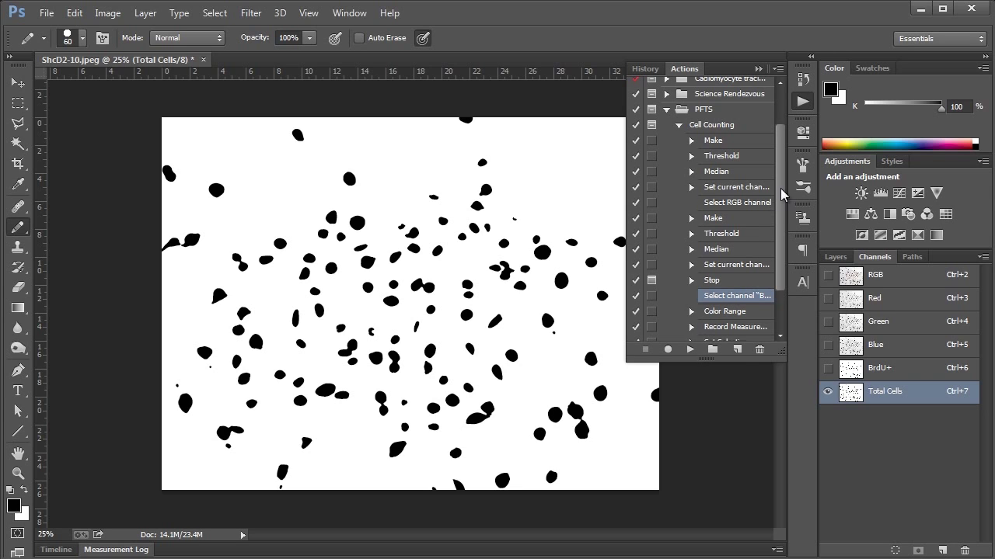
pyautogui.moveTo(782, 194); pyautogui.dragTo(782, 233)
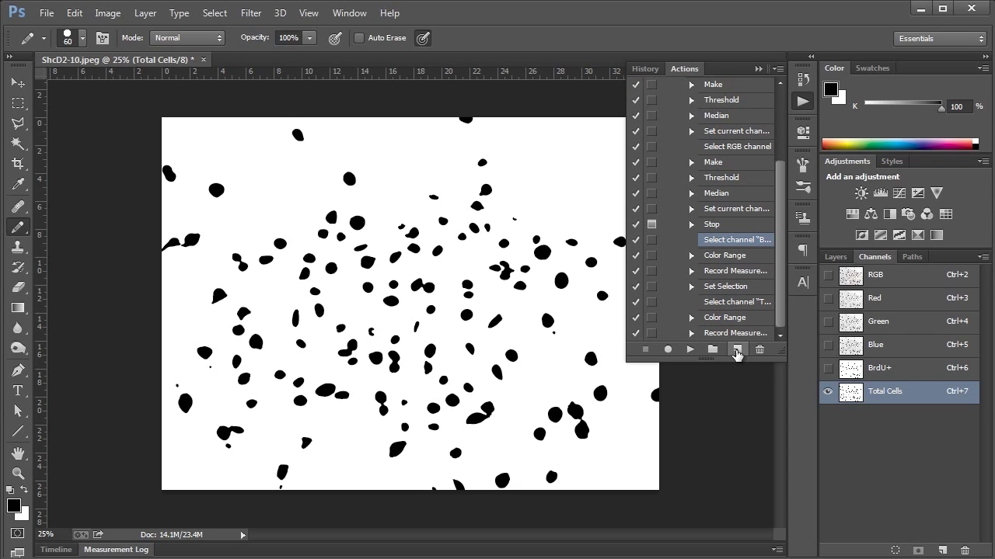
pyautogui.click(737, 351)
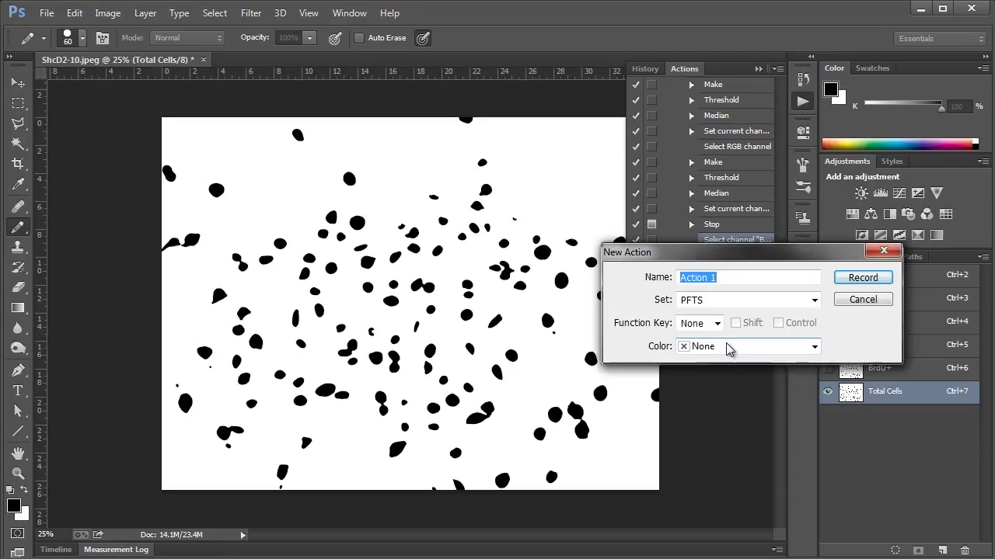
pyautogui.write('Cell coun')
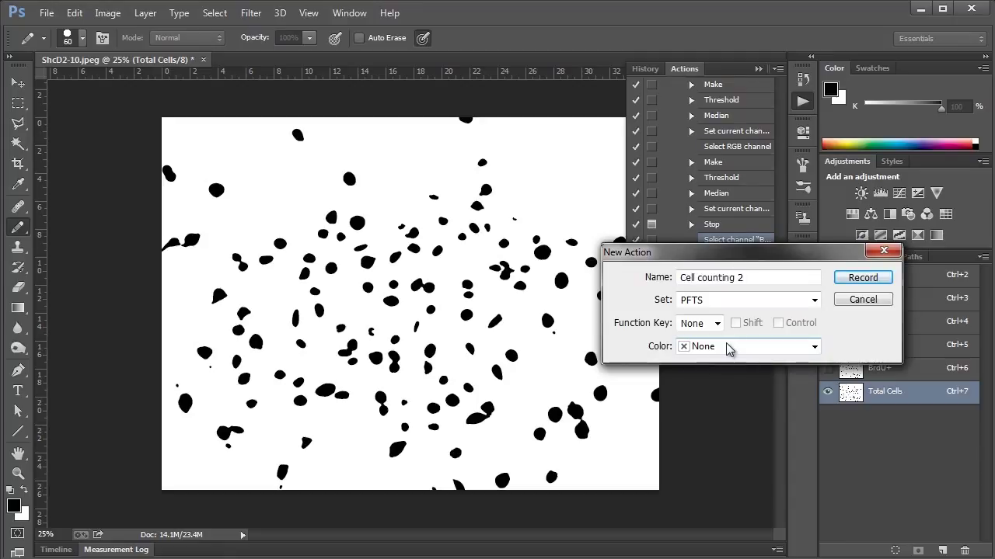
pyautogui.press('Return')
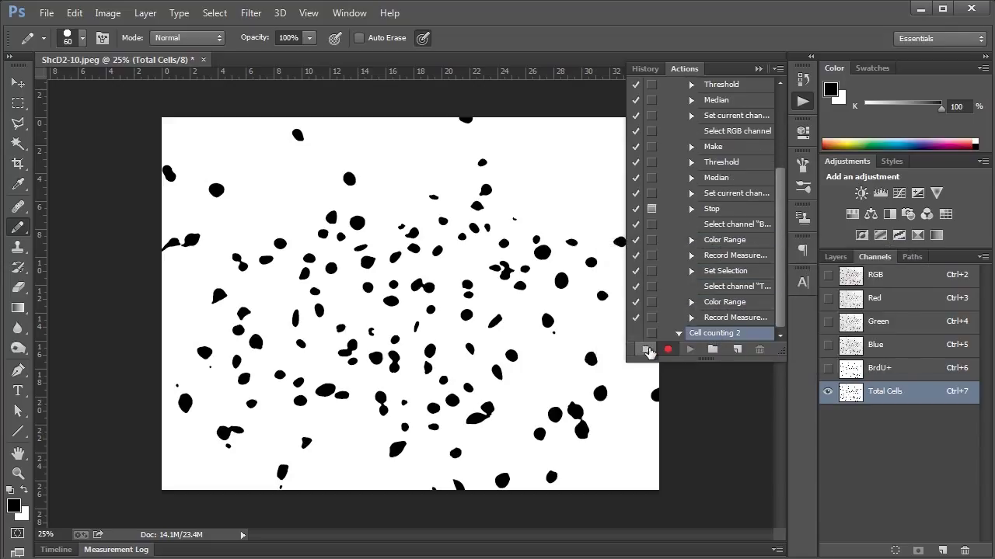
pyautogui.click(645, 350)
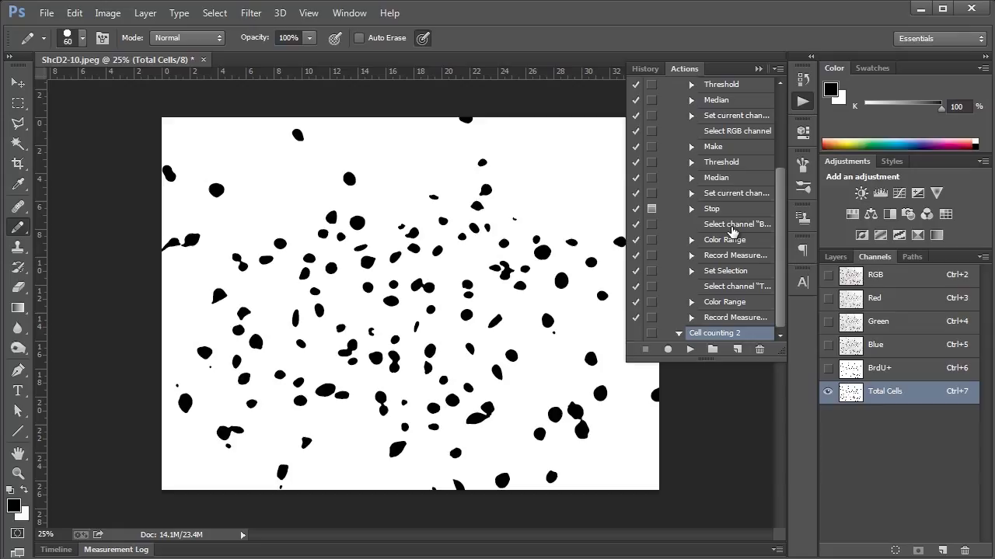
# Step: Move the seven measurement steps after Stop into Cell counting 2 and delete the Stop step
pyautogui.click(731, 226)
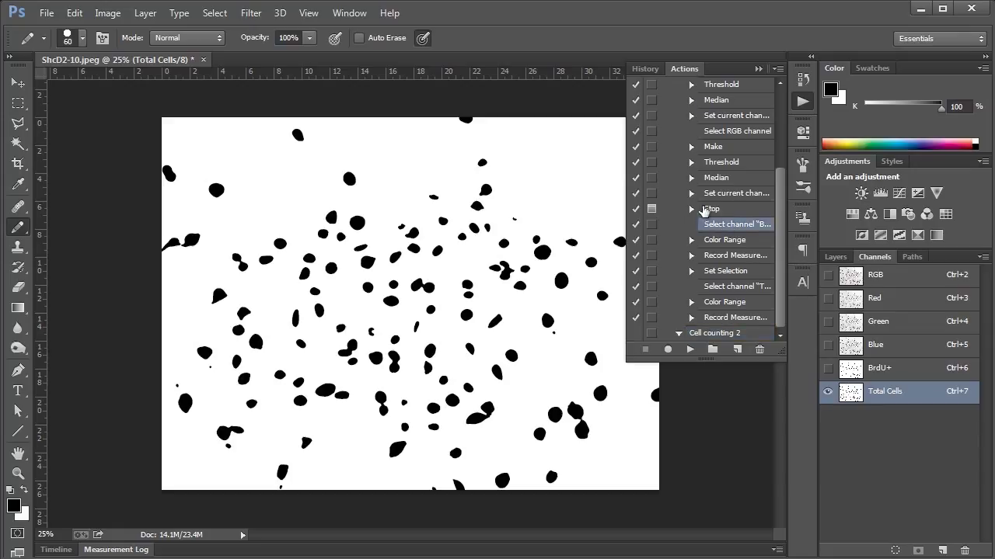
pyautogui.keyDown('shift'); pyautogui.click(730, 318); pyautogui.keyUp('shift')
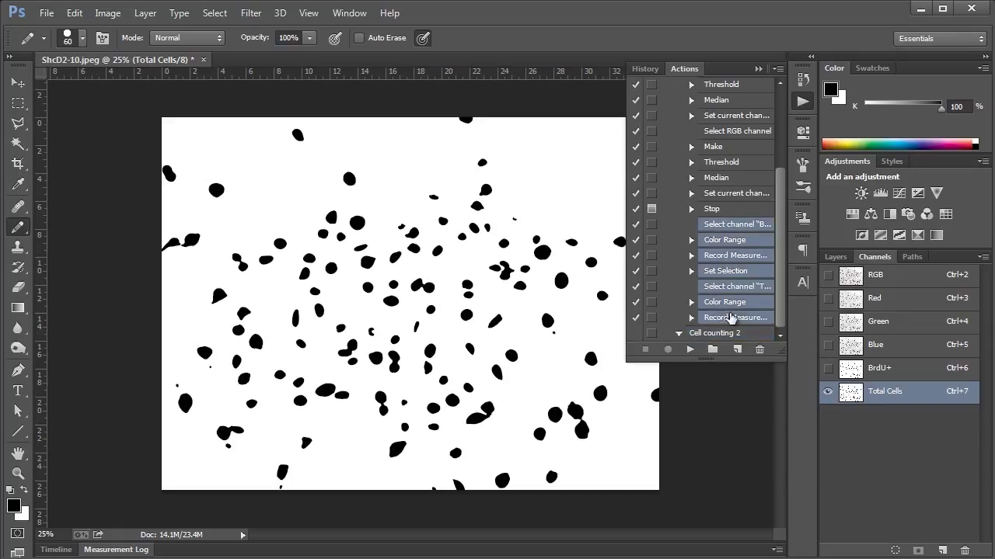
pyautogui.moveTo(734, 319); pyautogui.dragTo(730, 338)
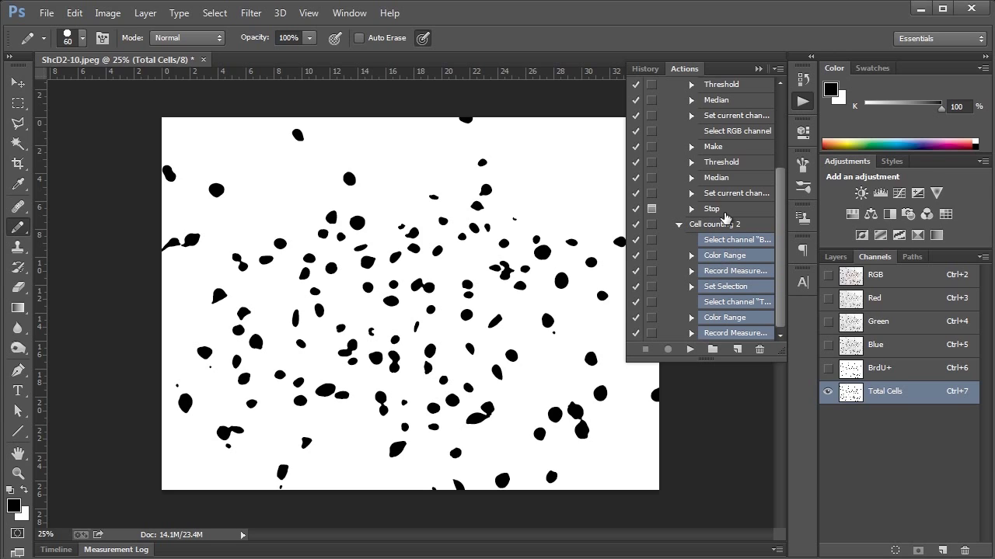
pyautogui.moveTo(711, 211); pyautogui.dragTo(760, 350)
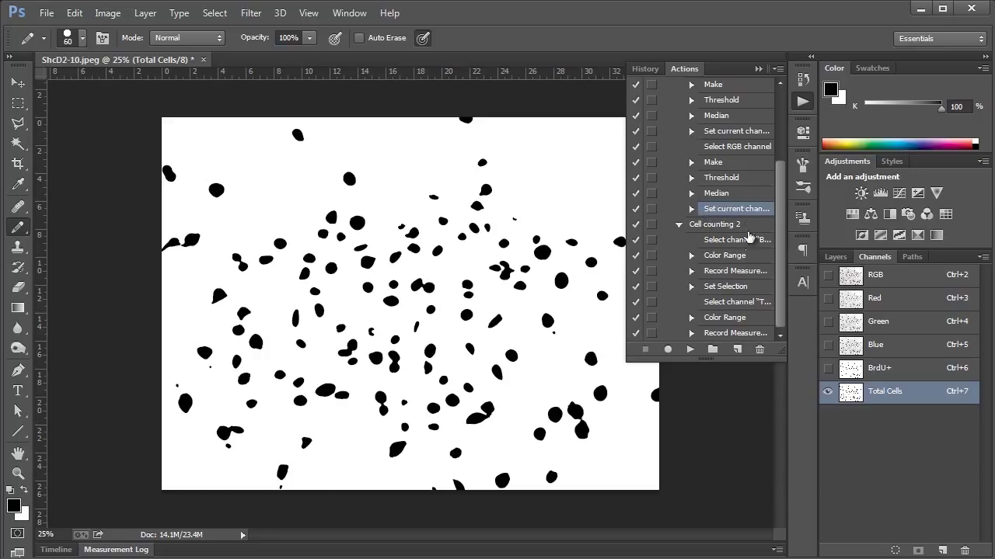
# Step: Close ShcD2-10.jpeg unsaved, then batch-run PFTS Cell Counting on the BrdU images folder
pyautogui.click(204, 66)
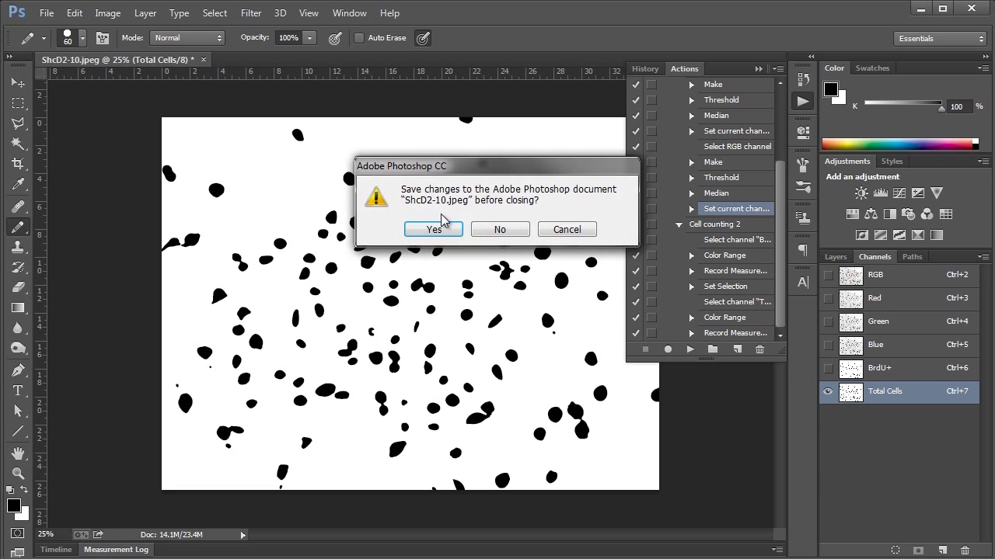
pyautogui.click(500, 225)
pyautogui.scroll(3, 722, 179)
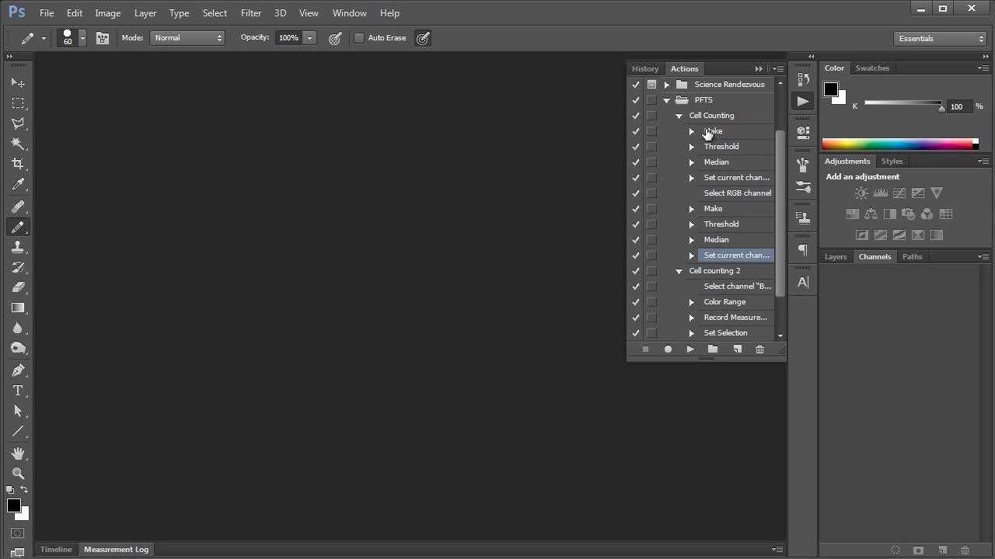
pyautogui.click(713, 118)
pyautogui.click(46, 13)
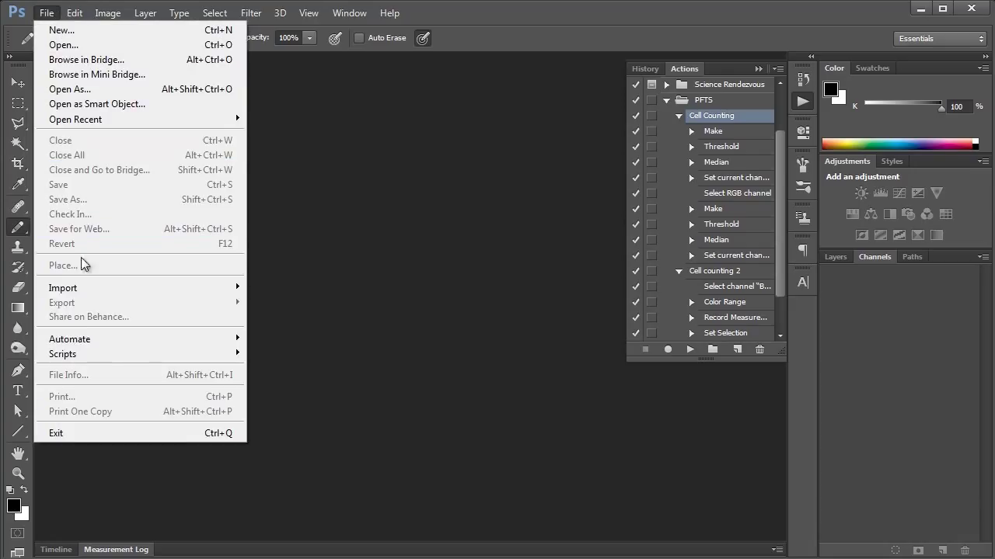
pyautogui.moveTo(233, 339)
pyautogui.click(299, 342)
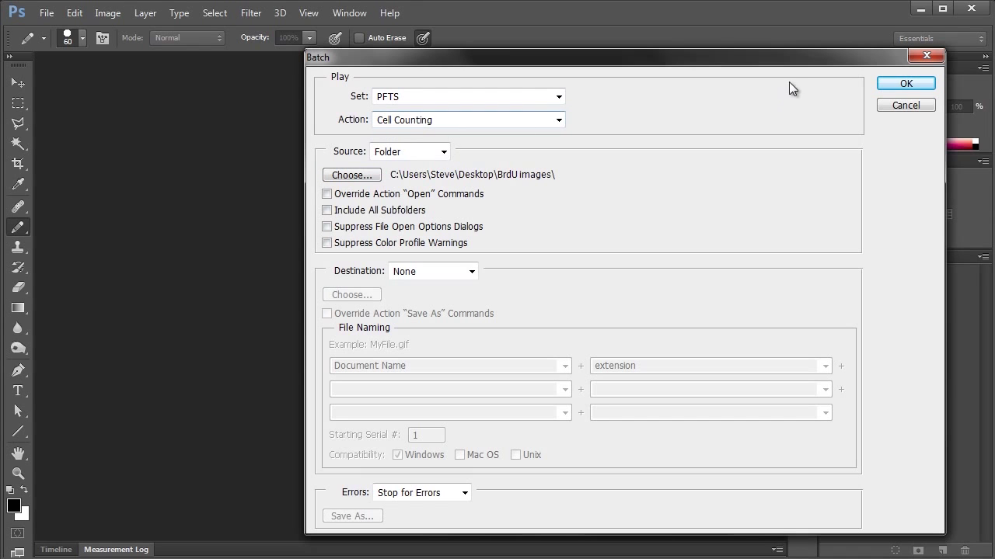
pyautogui.click(905, 83)
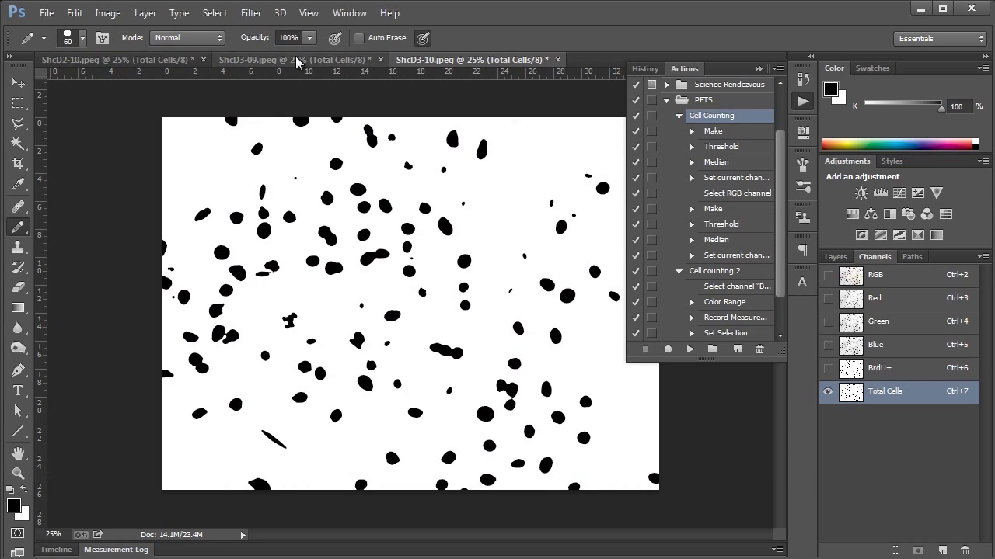
# Step: Compare ShcD2-10's BrdU+ mask against its colour image
pyautogui.click(117, 60)
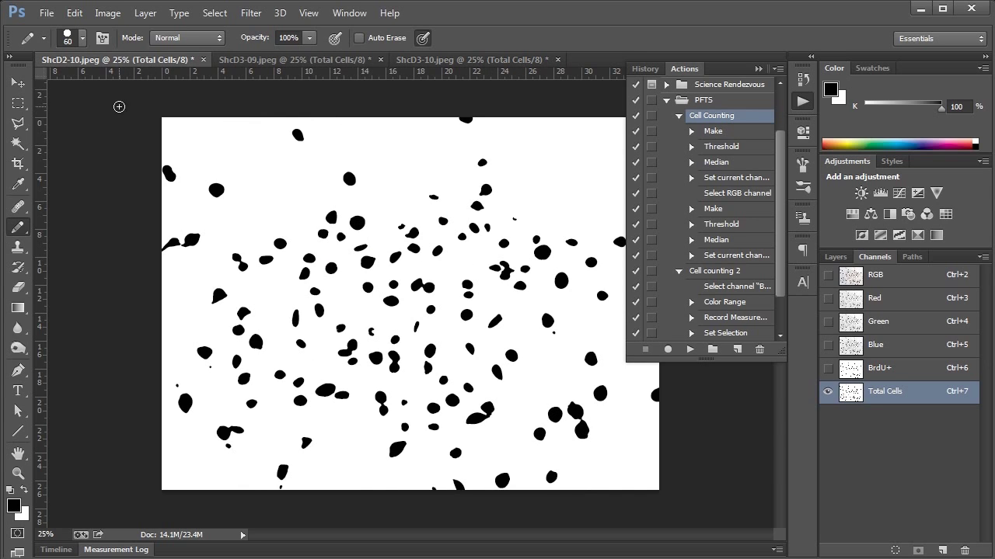
pyautogui.click(884, 371)
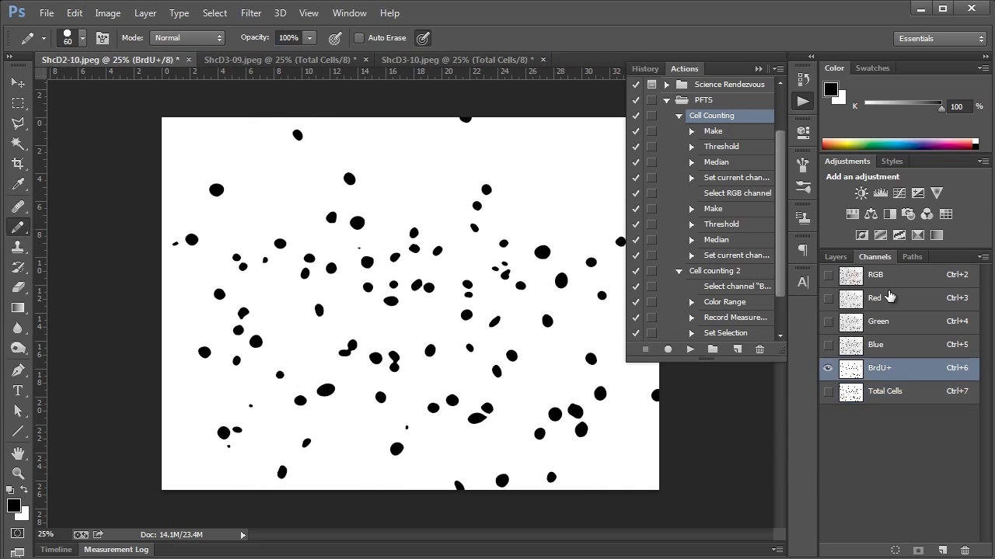
pyautogui.click(829, 275)
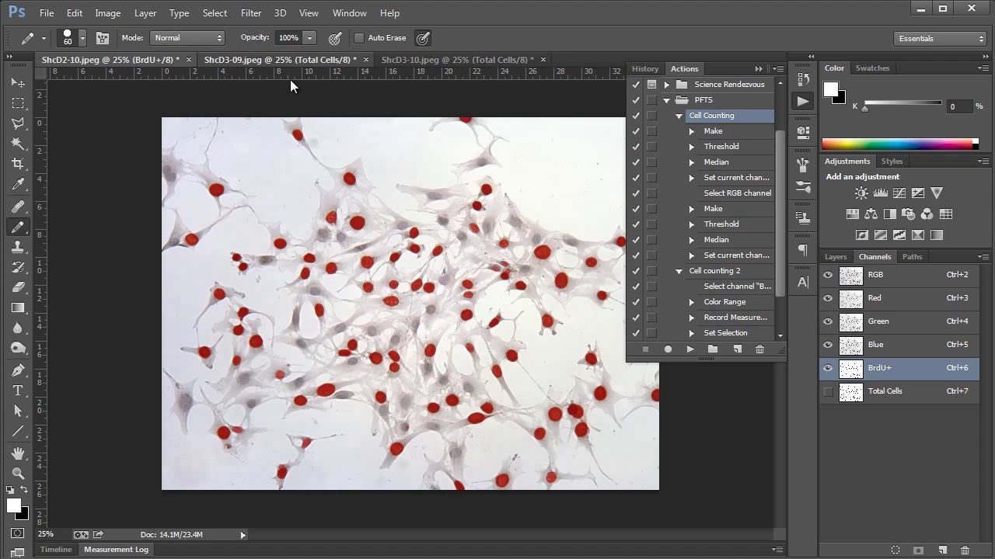
# Step: Toggle ShcD3-09's BrdU+ overlay on and off over the colour composite to compare with nuclei
pyautogui.click(291, 59)
pyautogui.click(836, 282)
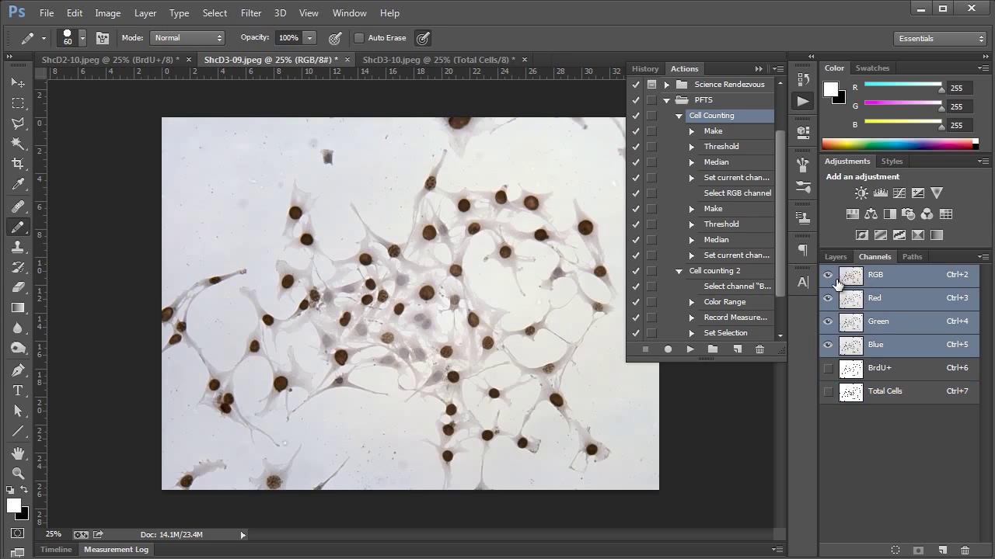
pyautogui.click(828, 370)
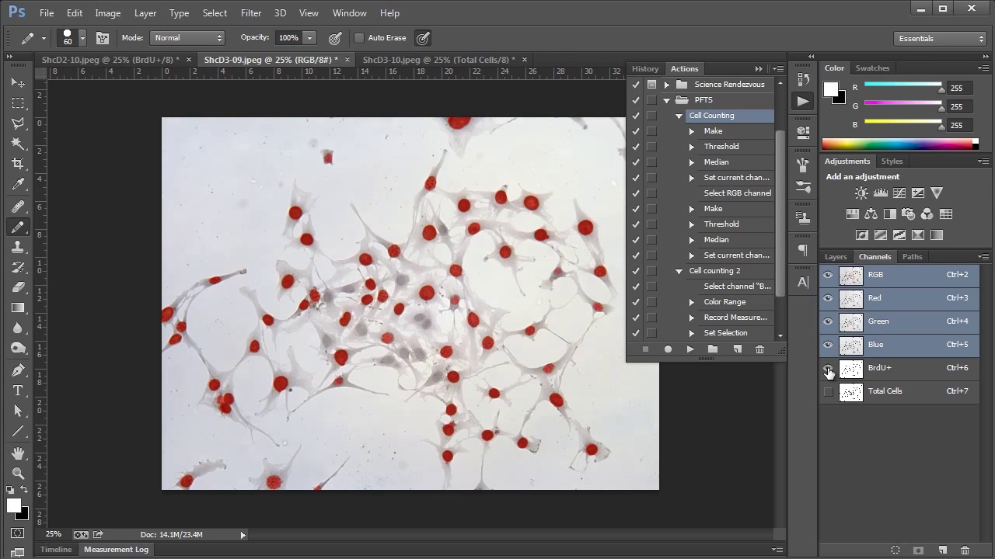
pyautogui.click(828, 370)
pyautogui.click(829, 370)
pyautogui.click(829, 370)
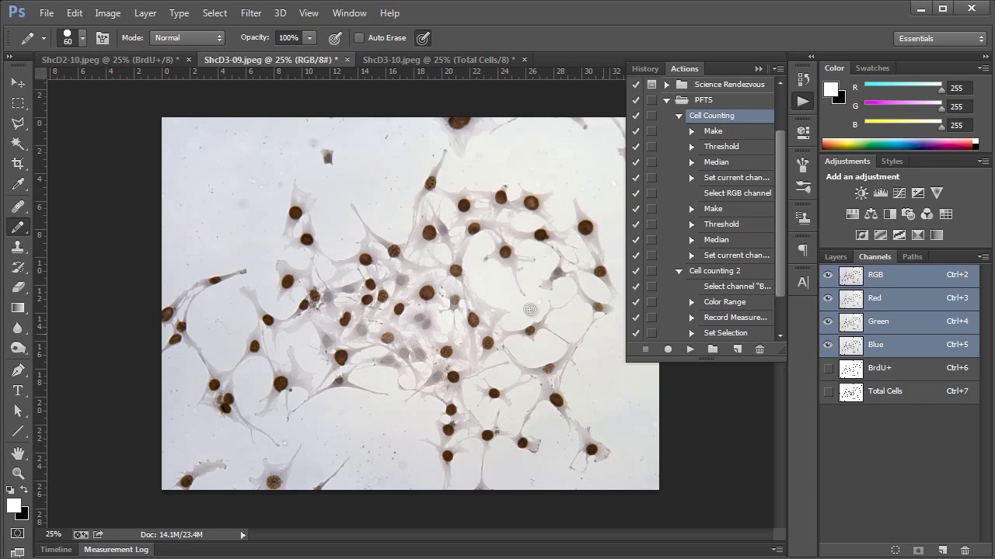
pyautogui.click(829, 370)
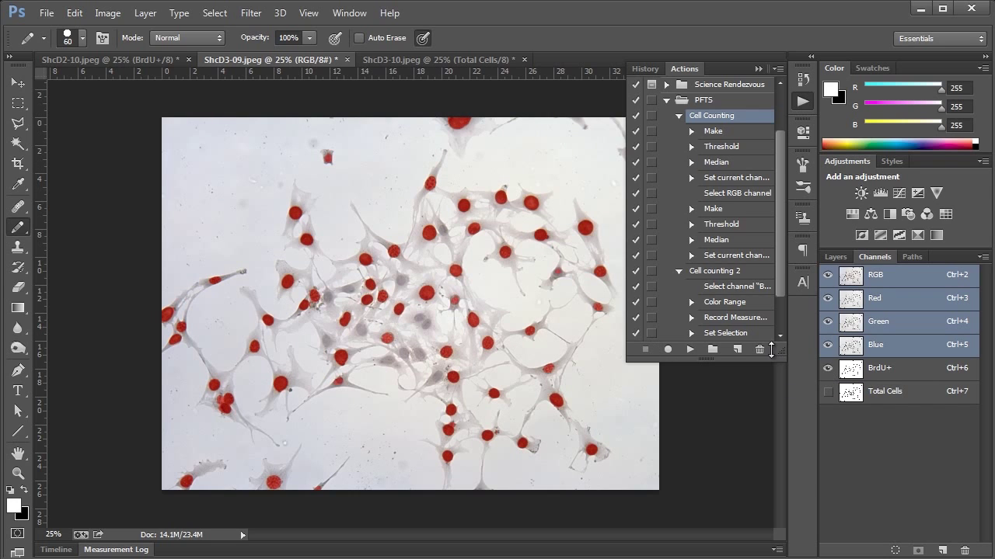
# Step: Paint out a stray spot in ShcD3-09's BrdU+ channel, then check Total Cells over the colour image
pyautogui.hotkey('ctrl', '6')
pyautogui.click(327, 159)
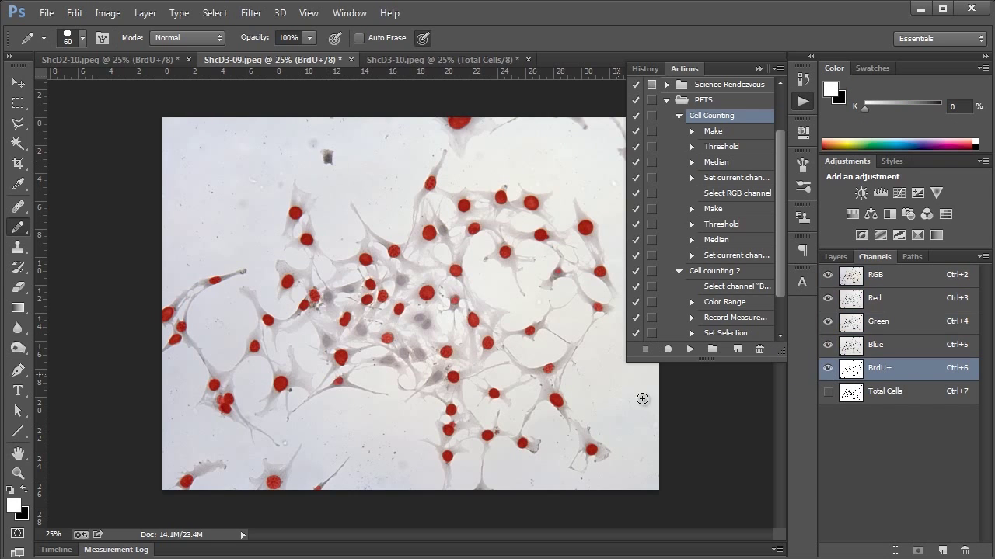
pyautogui.click(828, 370)
pyautogui.click(829, 370)
pyautogui.hotkey('ctrl', '7')
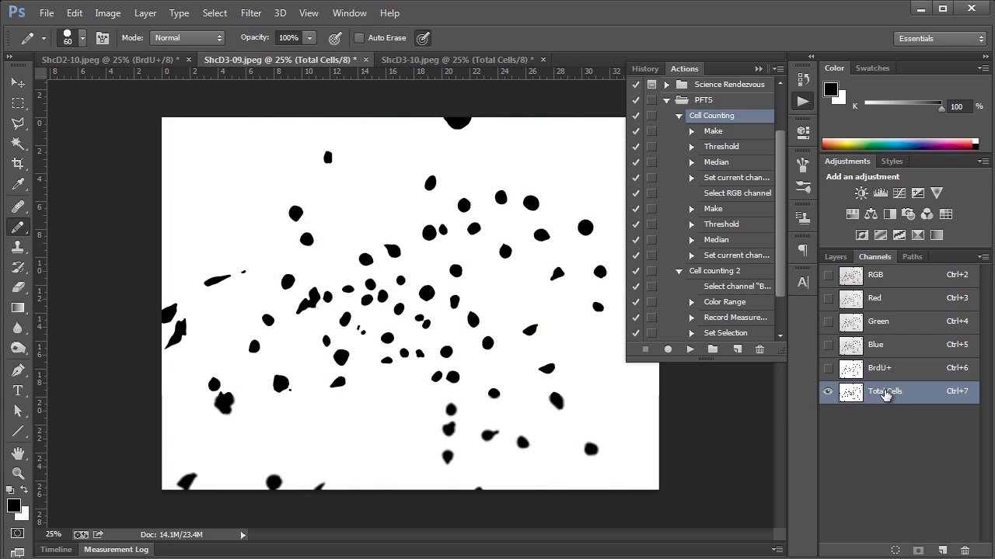
pyautogui.click(830, 276)
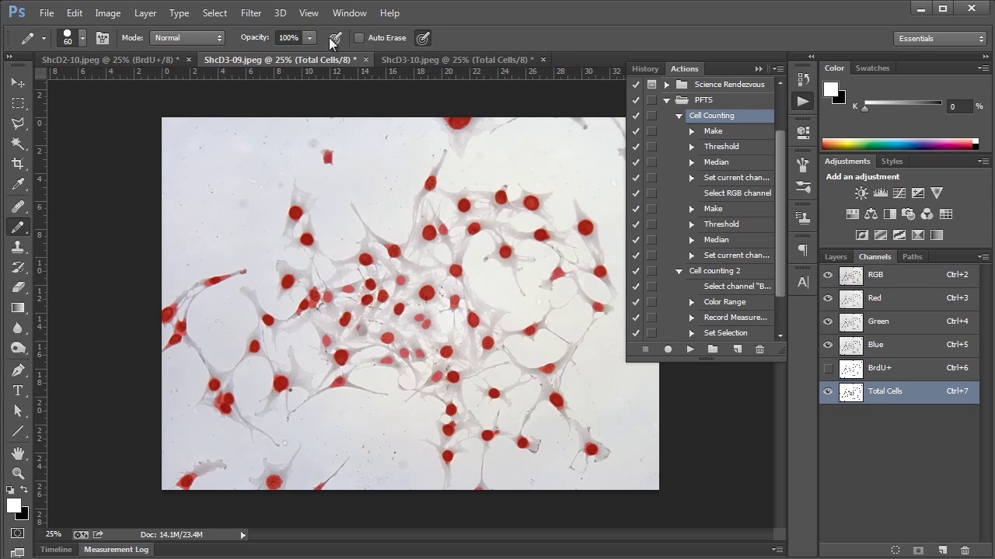
# Step: Check ShcD3-10's Total Cells and BrdU+ tracings over its colour image, with both overlays shown
pyautogui.click(442, 61)
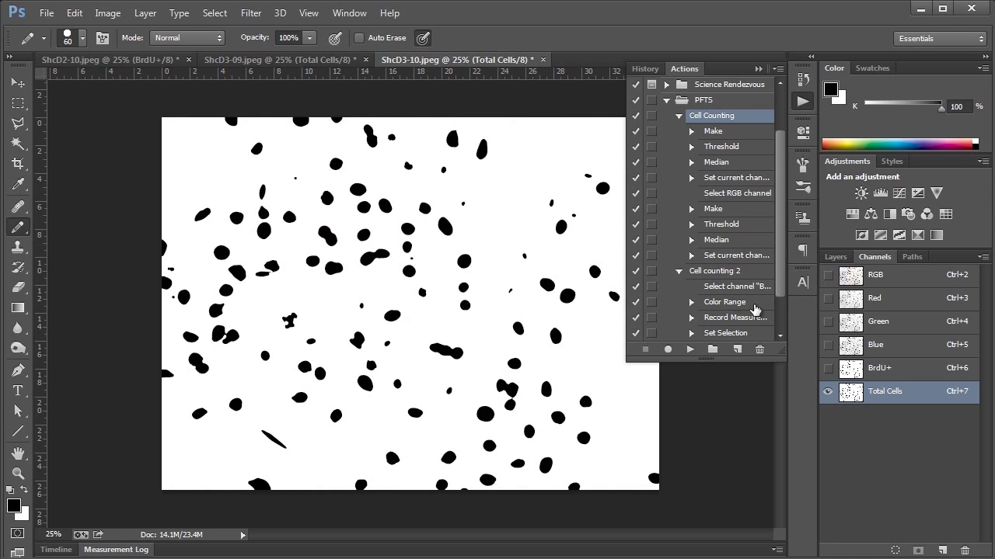
pyautogui.click(827, 276)
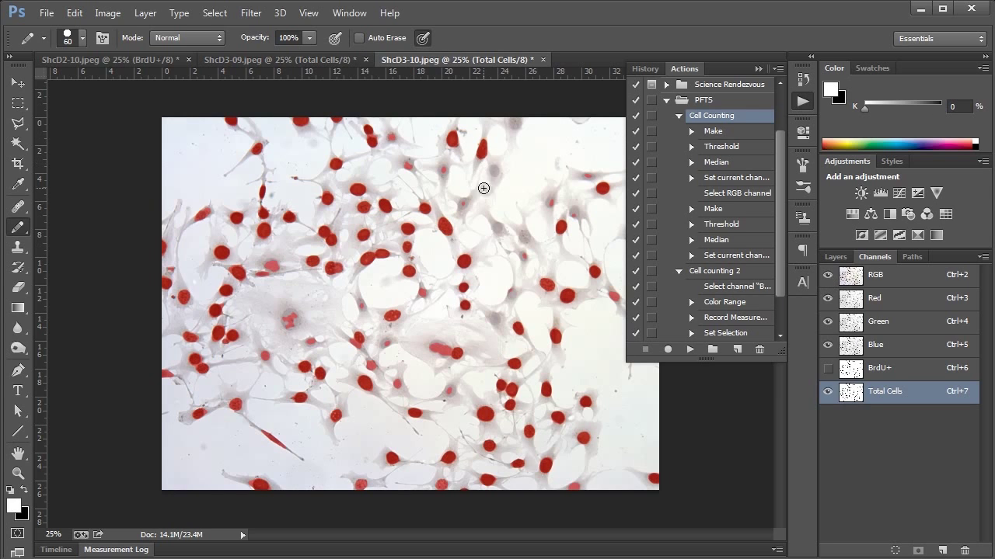
pyautogui.press('x')
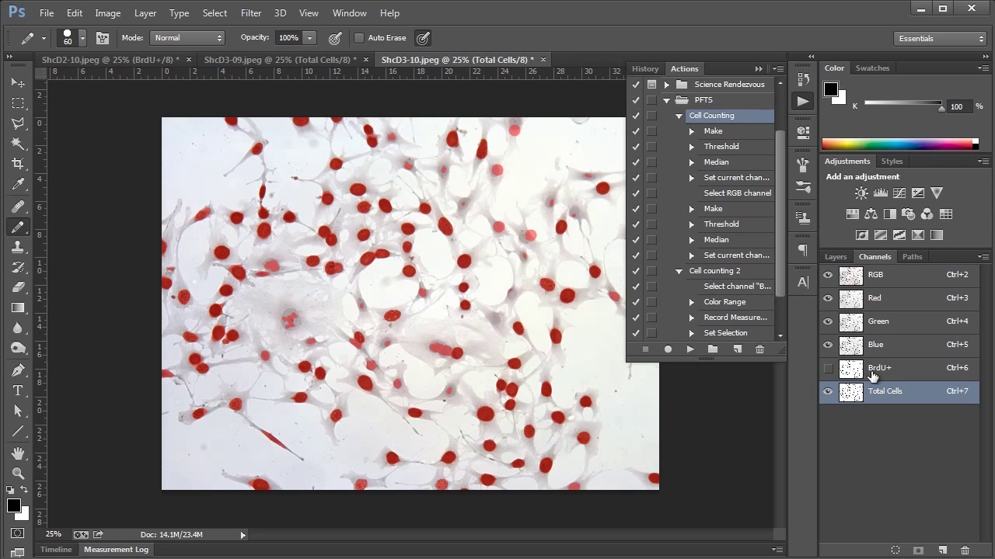
pyautogui.click(870, 373)
pyautogui.click(828, 275)
pyautogui.click(829, 275)
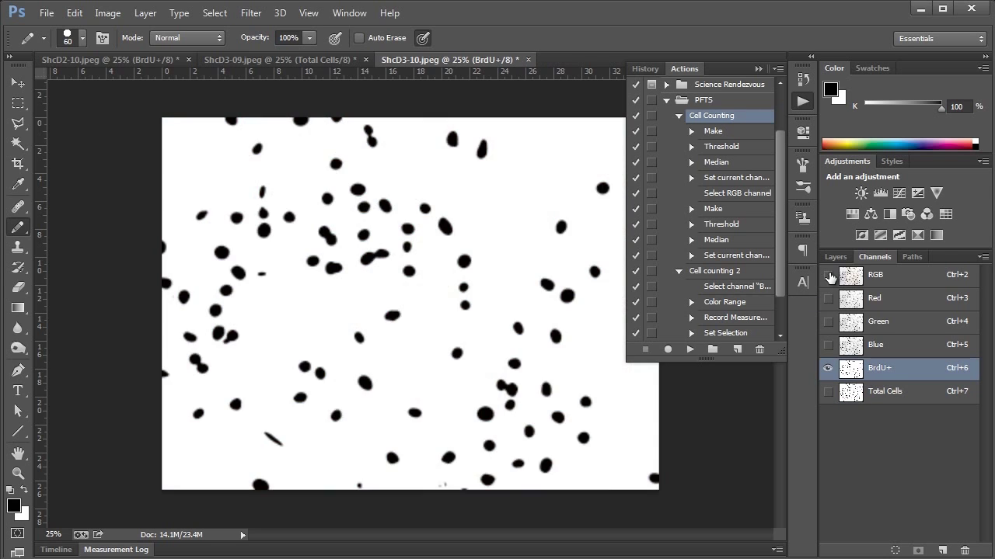
pyautogui.click(828, 275)
pyautogui.click(827, 392)
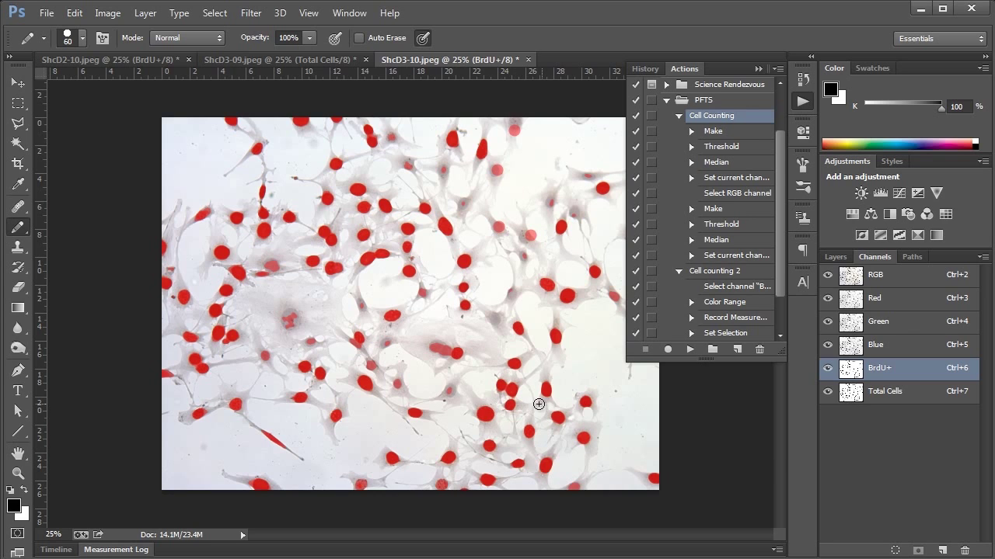
# Step: Batch-run the PFTS 'Cell counting 2' action on the Opened Files
pyautogui.click(45, 13)
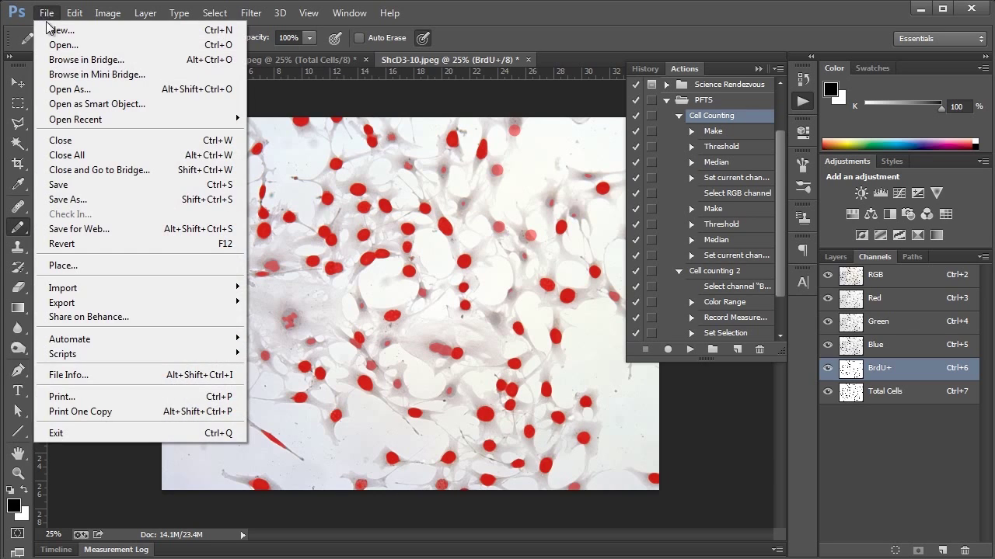
pyautogui.moveTo(138, 336)
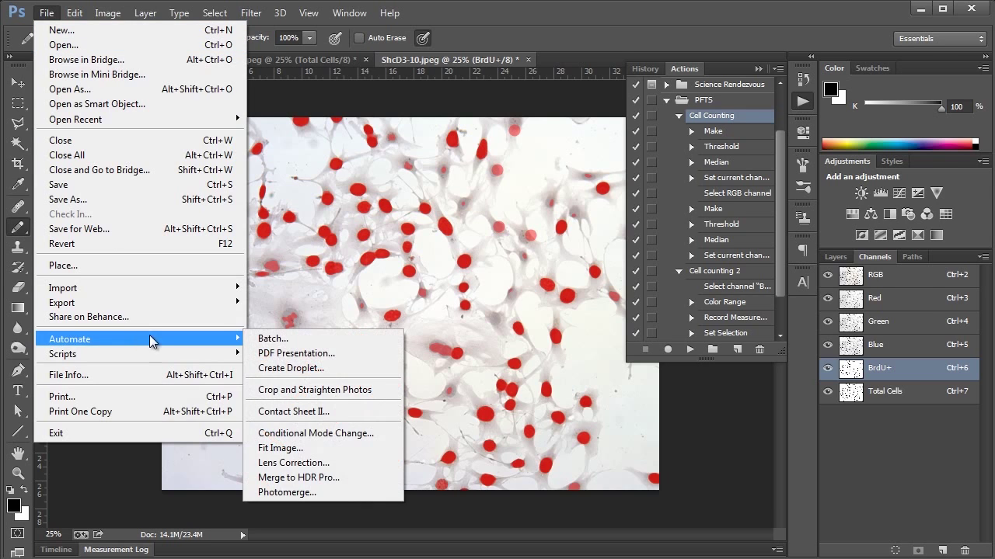
pyautogui.click(260, 338)
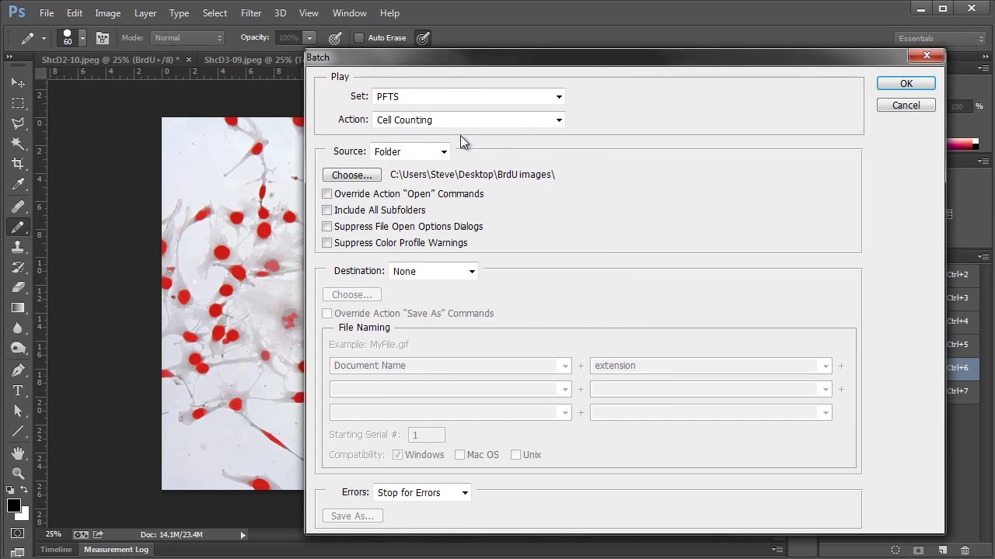
pyautogui.click(373, 152)
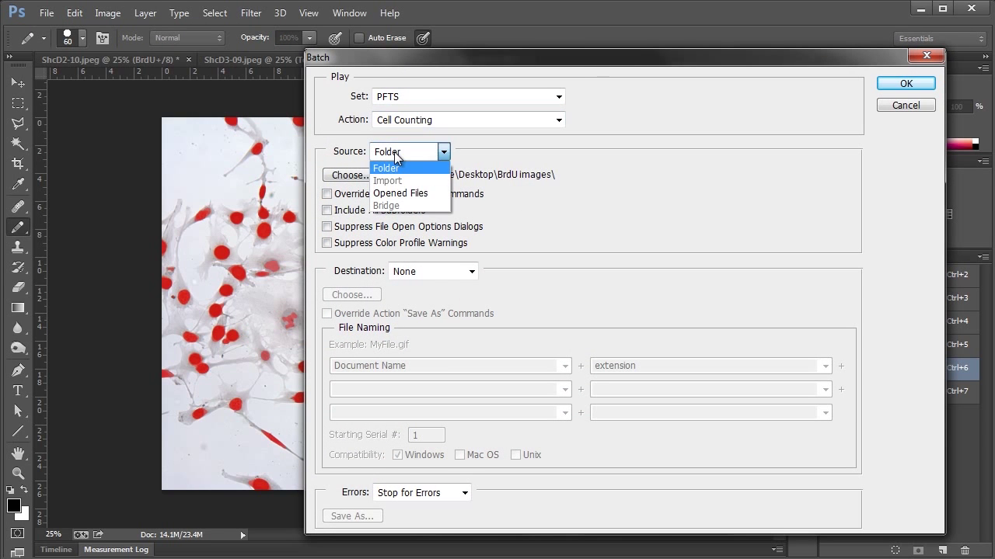
pyautogui.click(421, 193)
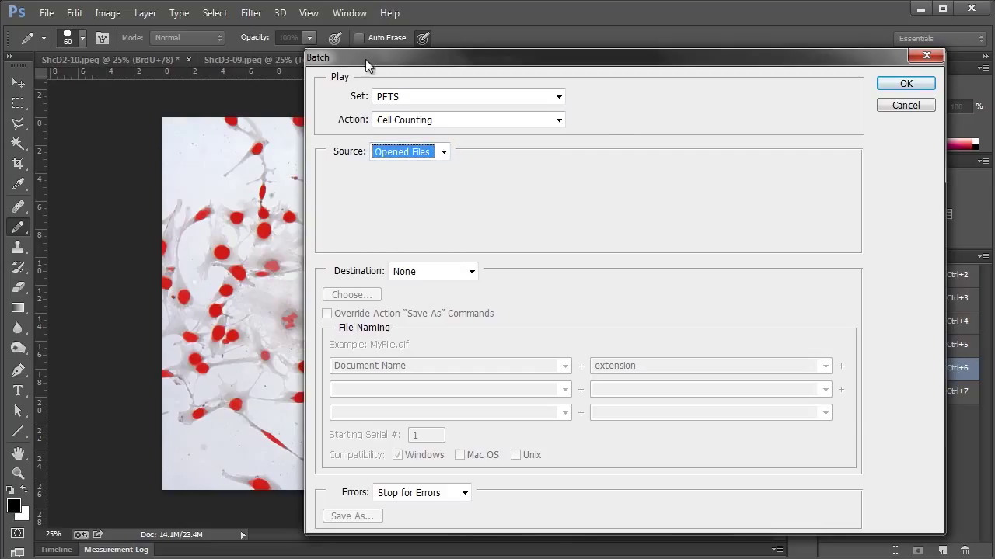
pyautogui.click(402, 123)
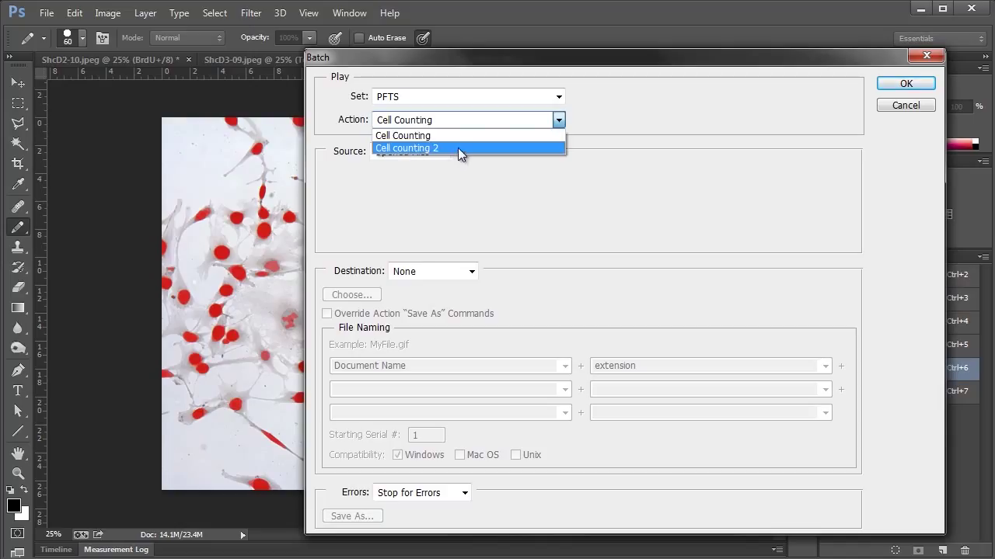
pyautogui.click(458, 147)
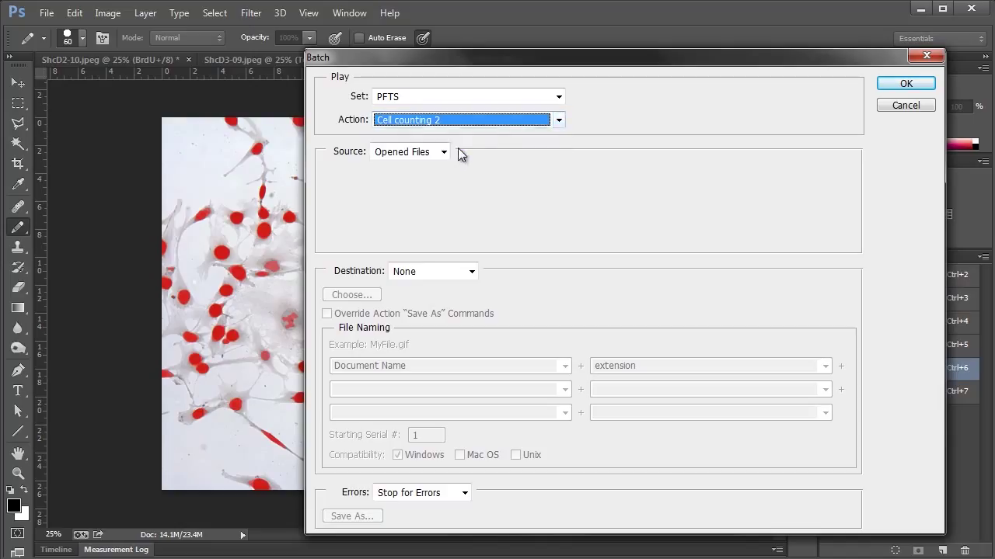
pyautogui.click(903, 84)
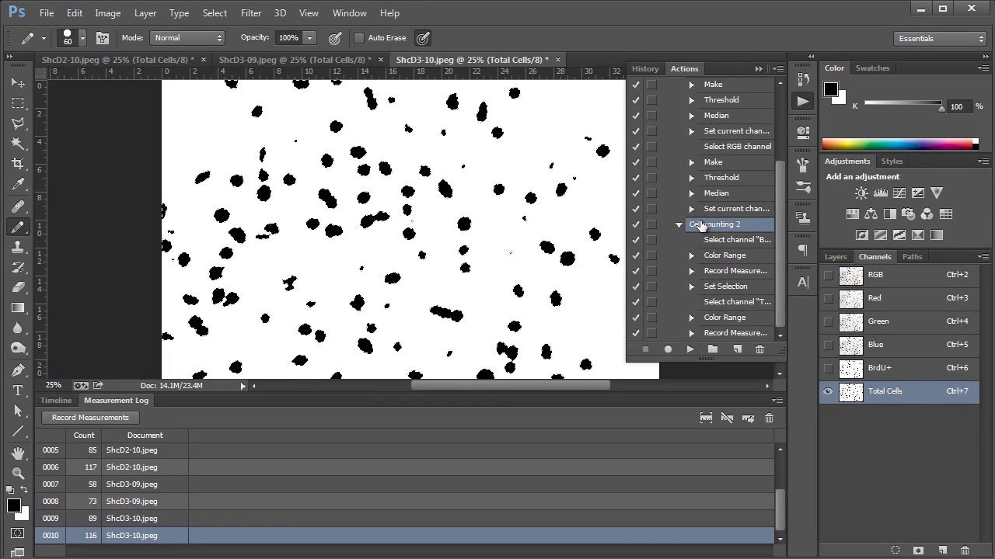
pyautogui.click(121, 14)
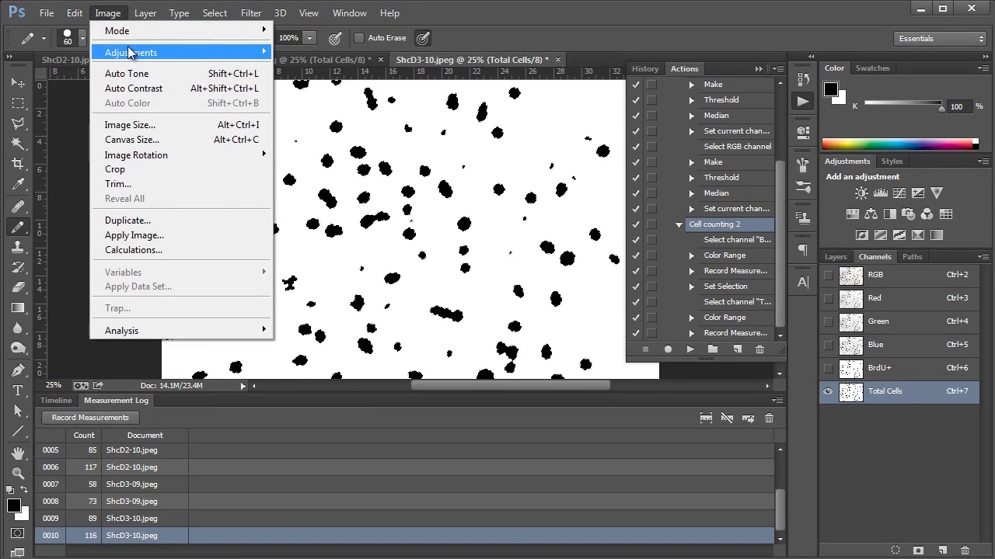
pyautogui.moveTo(128, 52)
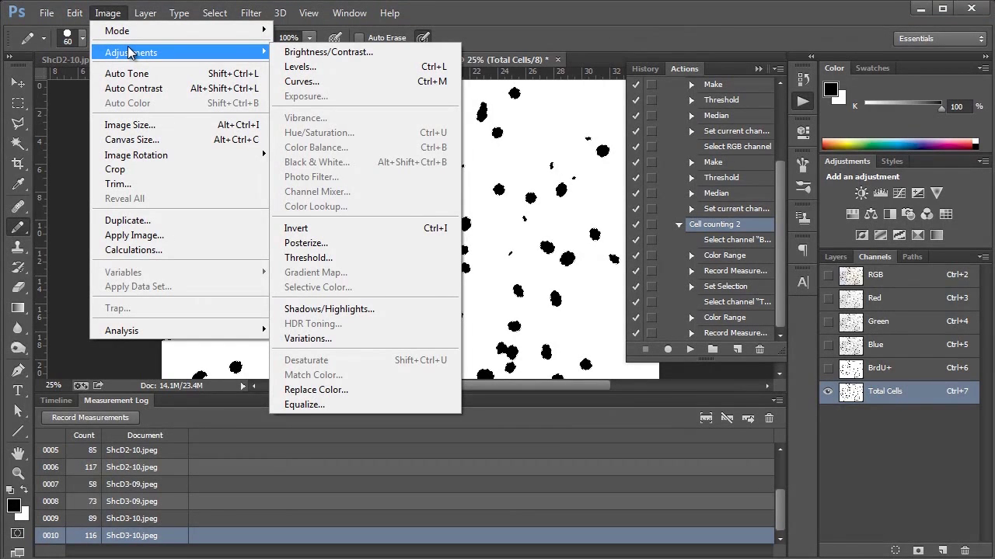
pyautogui.click(109, 13)
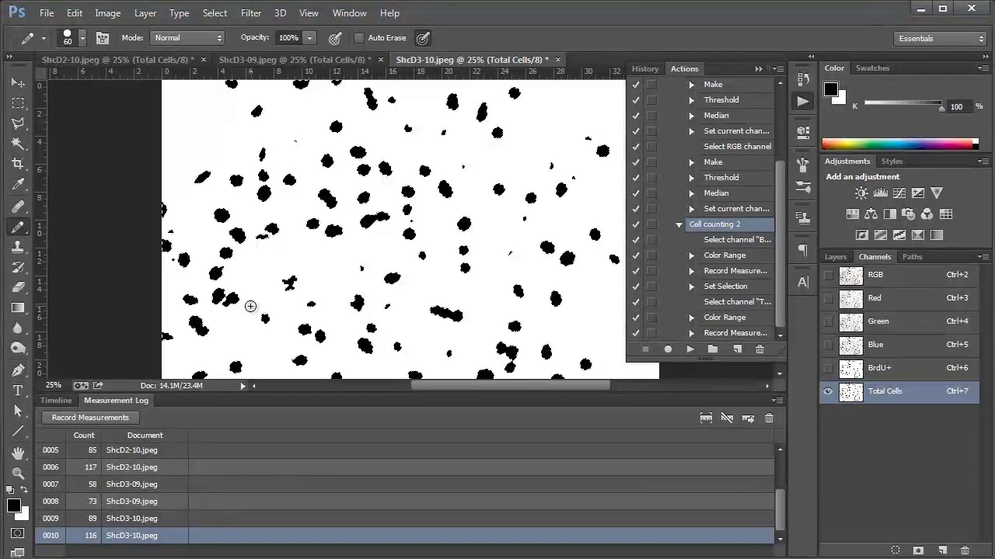